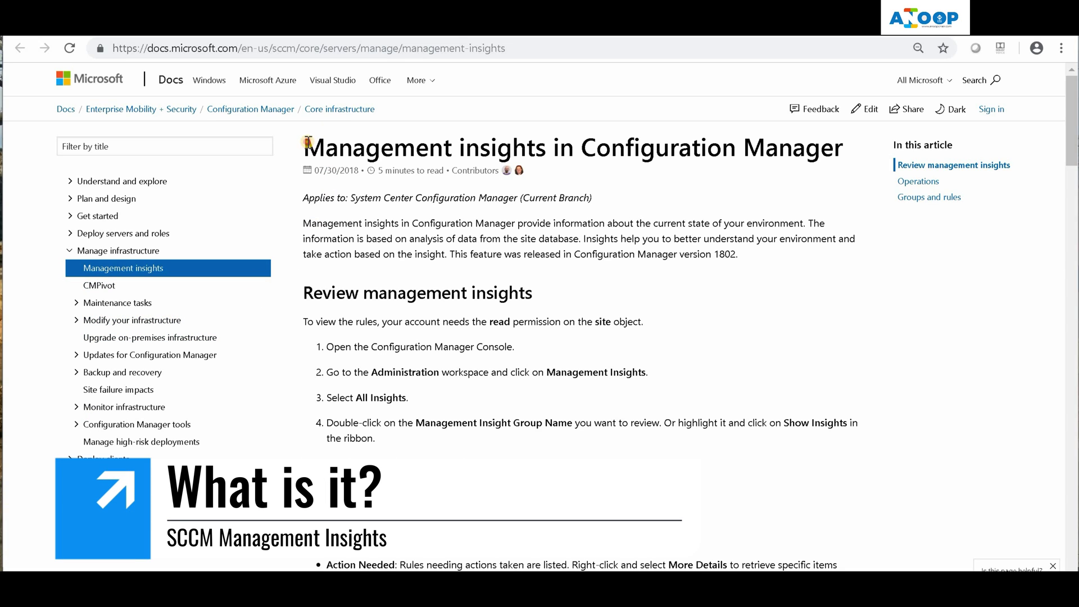
# Highlight the 'Management insights' title and intro phrases, then scroll down to the Operations section
pyautogui.moveTo(304, 142); pyautogui.dragTo(550, 141)
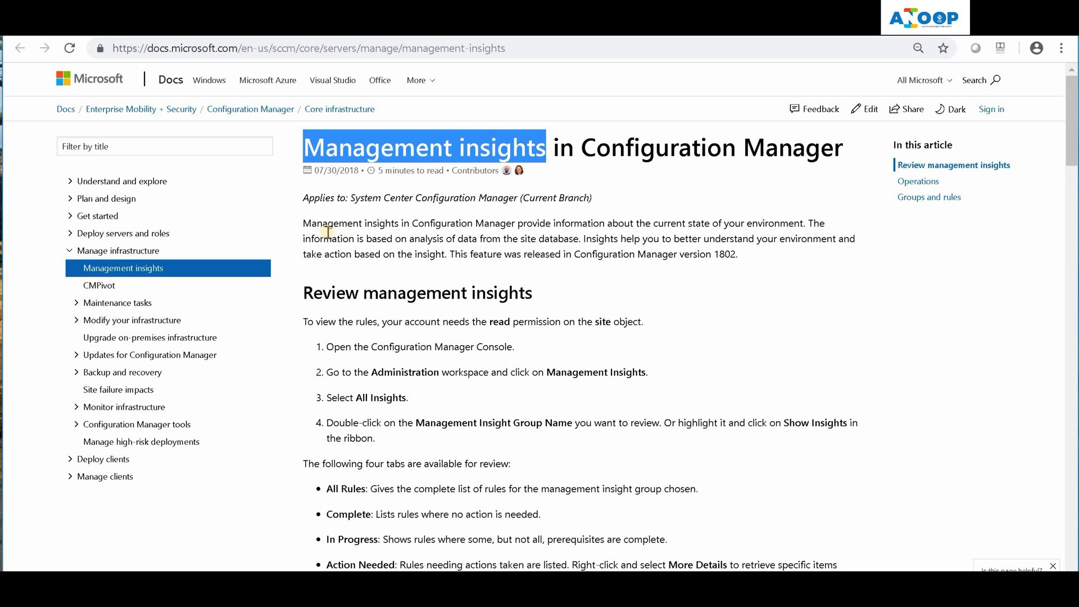
pyautogui.moveTo(306, 225); pyautogui.dragTo(731, 254)
pyautogui.moveTo(804, 224); pyautogui.dragTo(557, 224)
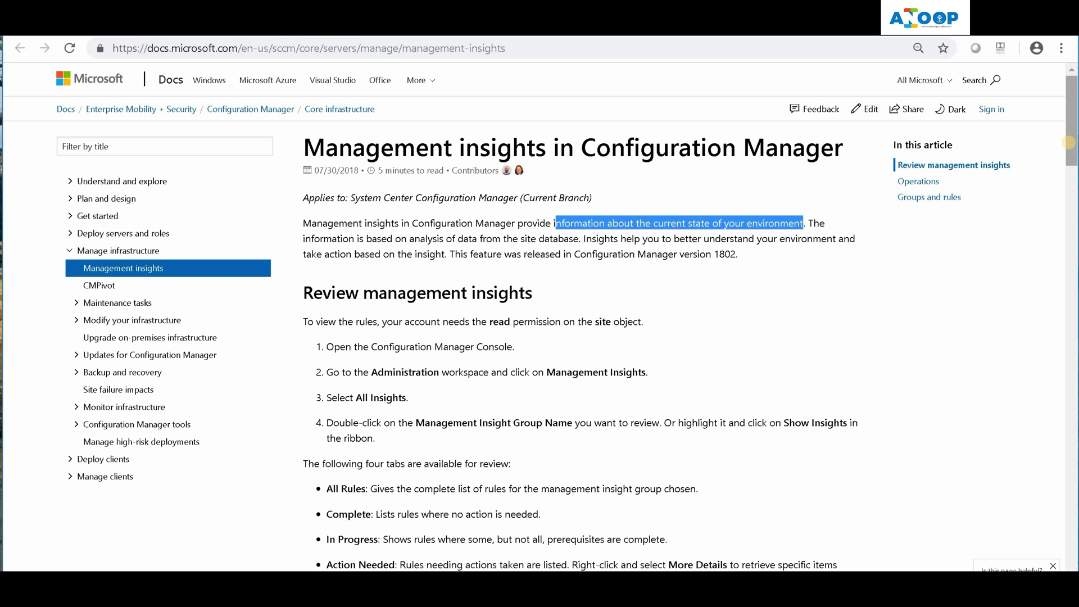
pyautogui.moveTo(1070, 149); pyautogui.dragTo(1074, 286)
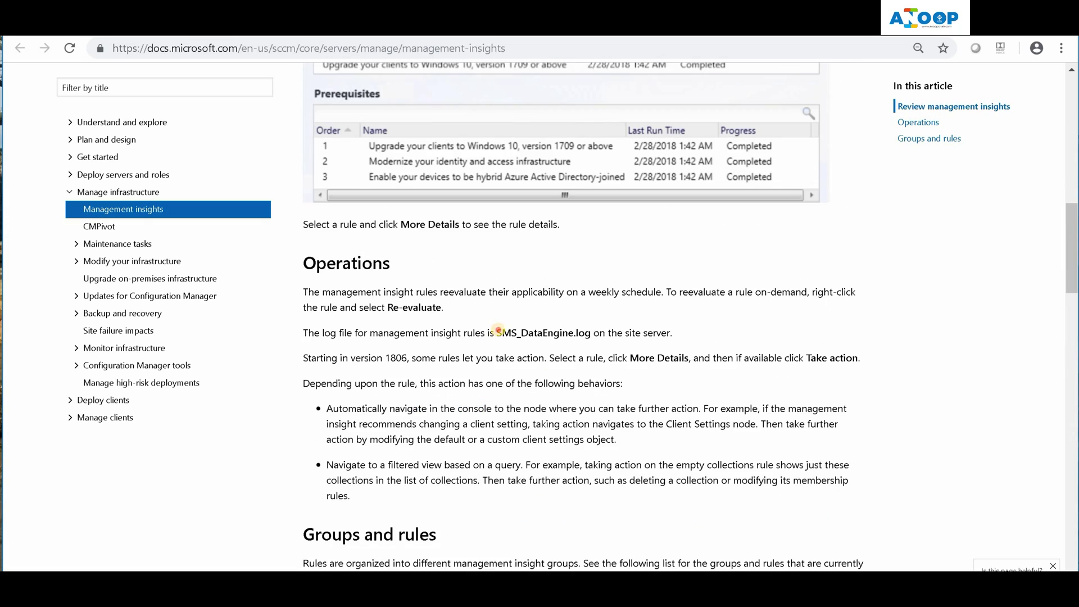
# Highlight the SMS_DataEngine.log file name in the Operations section
pyautogui.doubleClick(535, 329)
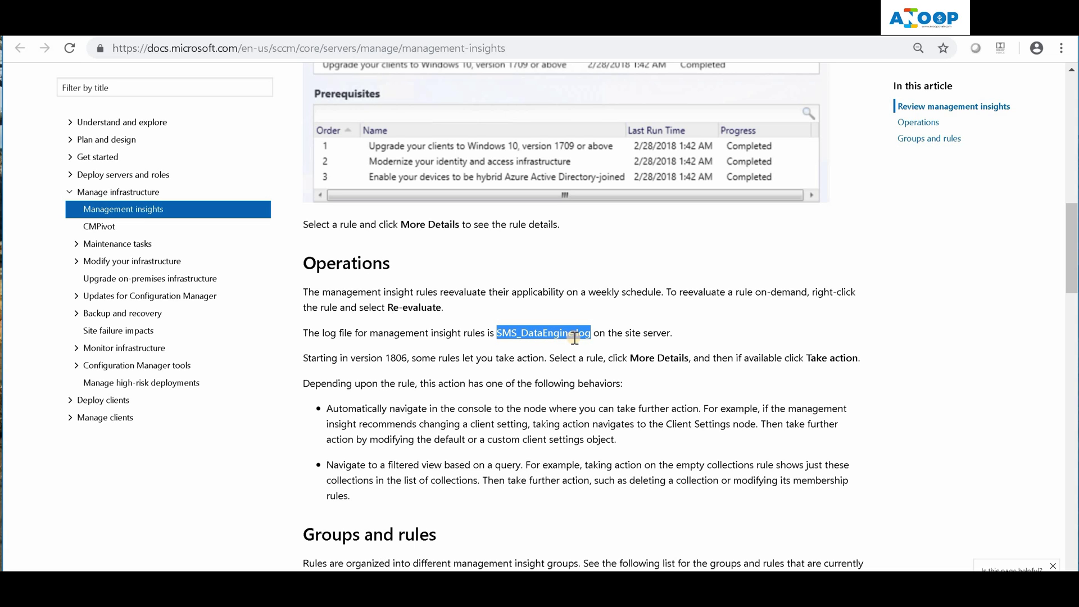
pyautogui.moveTo(1074, 241); pyautogui.dragTo(1073, 227)
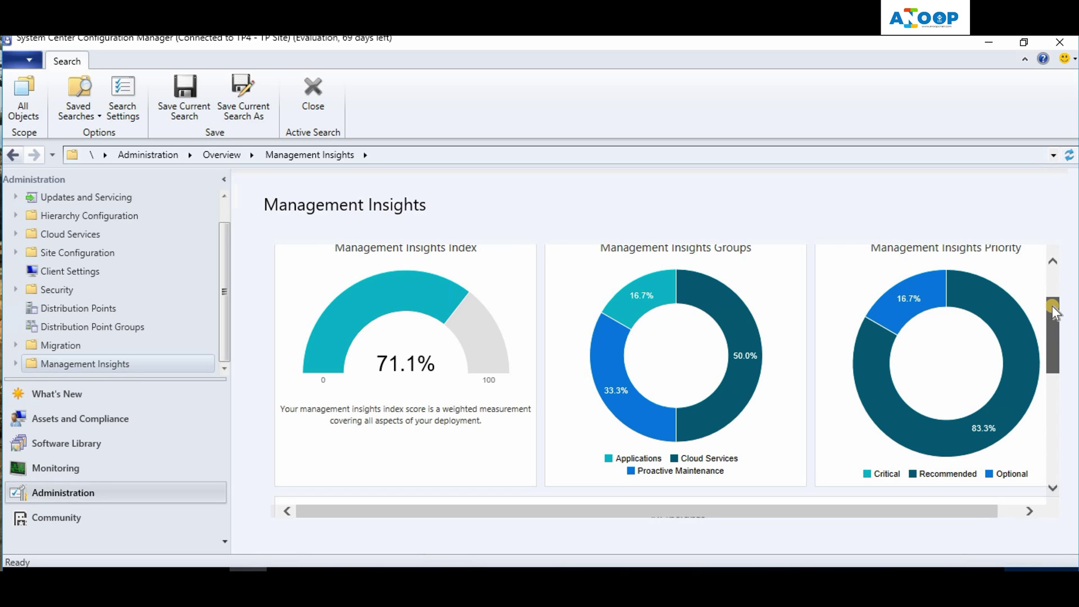
pyautogui.scroll(1, 1052, 312)
pyautogui.tripleClick(922, 278)
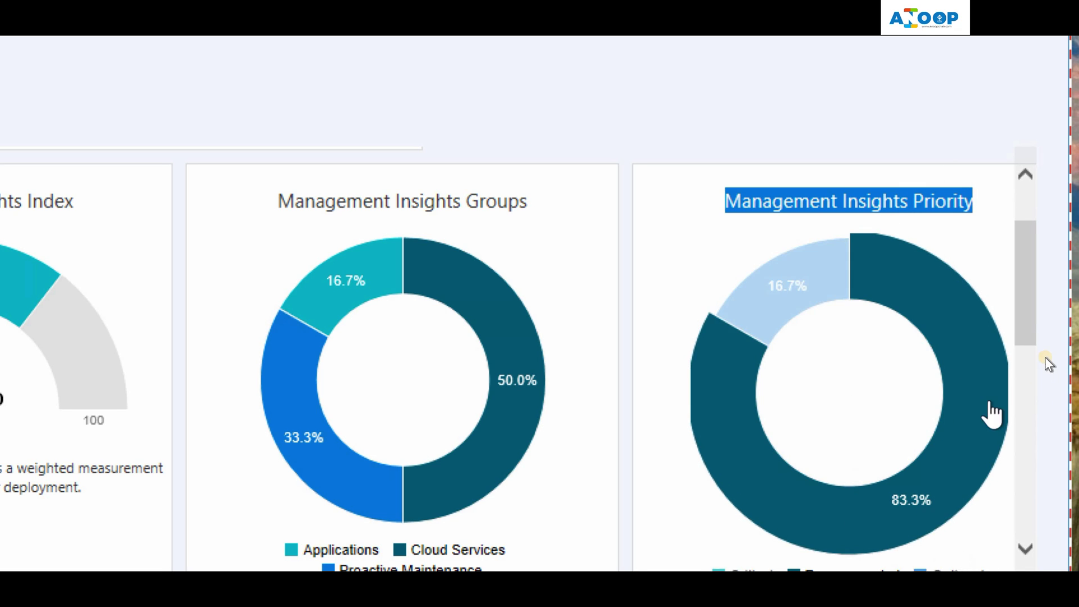
pyautogui.moveTo(1020, 300); pyautogui.dragTo(1028, 321)
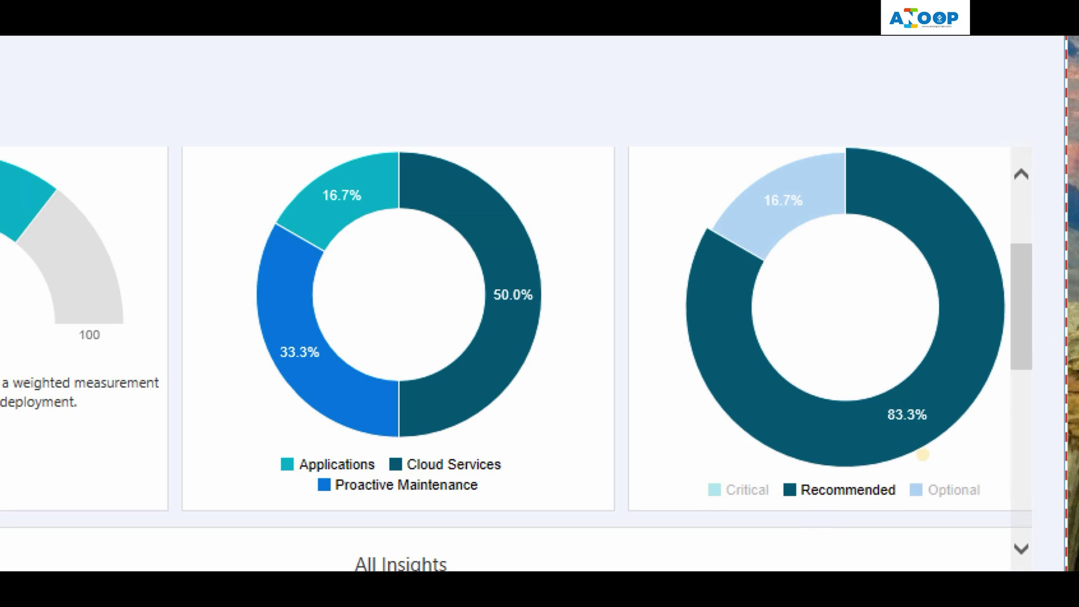
pyautogui.moveTo(895, 417)
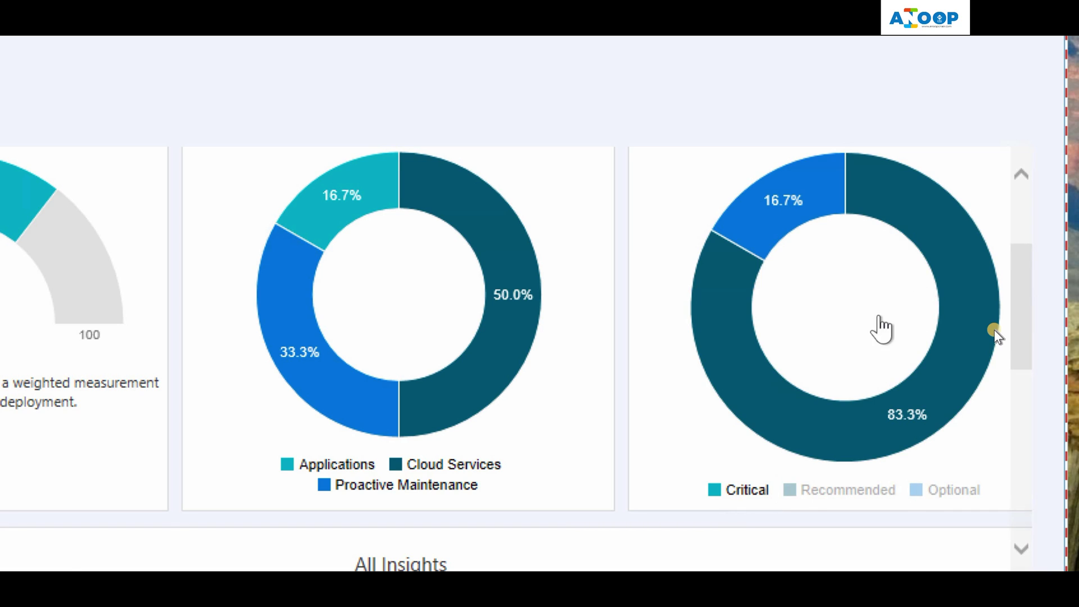
pyautogui.scroll(3, 994, 332)
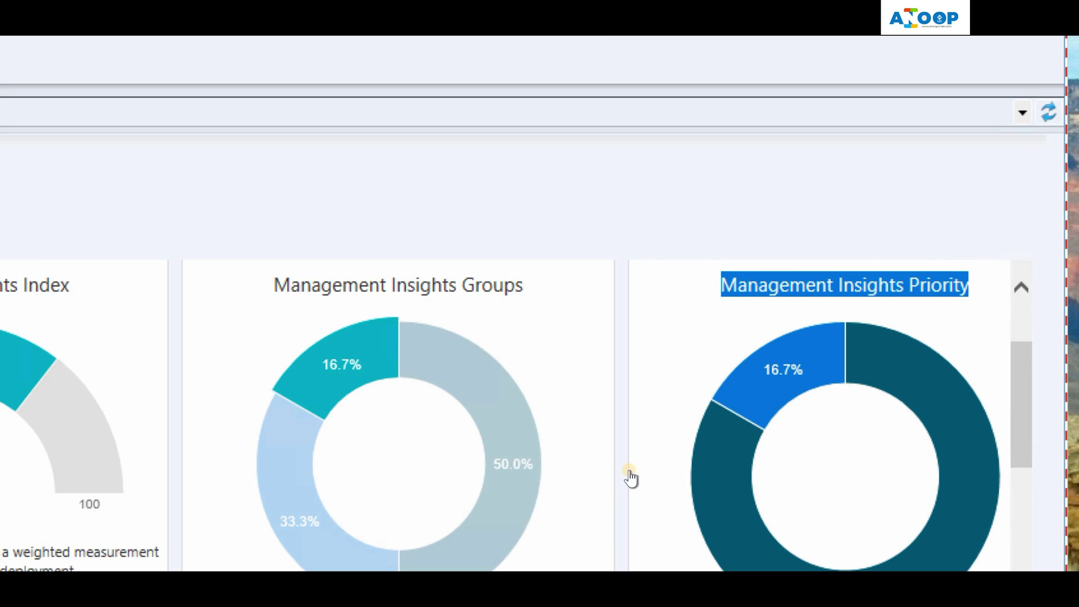
pyautogui.moveTo(350, 372)
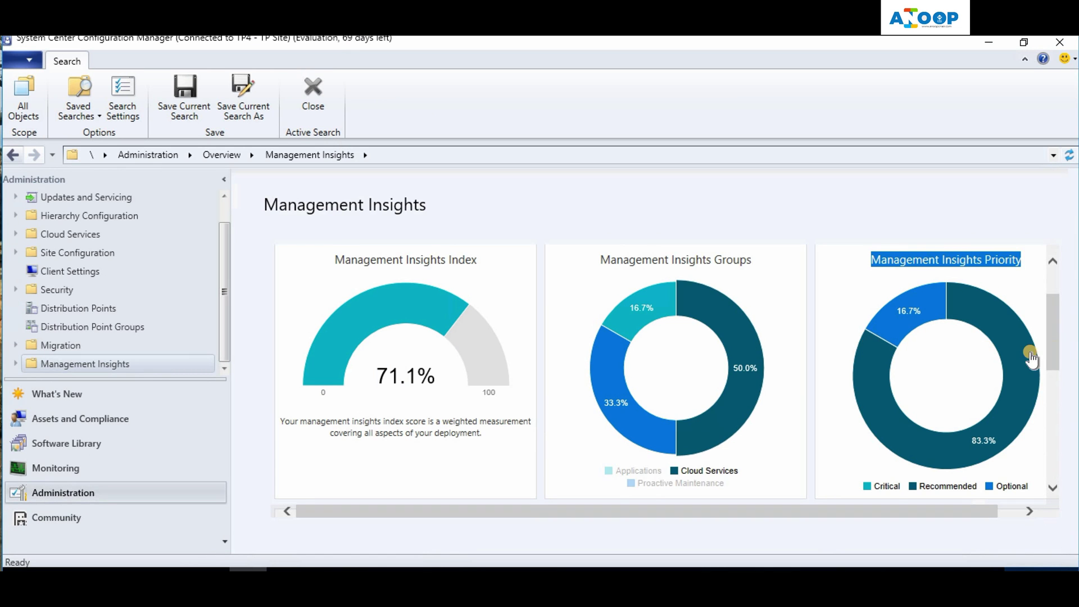
pyautogui.moveTo(1057, 348); pyautogui.dragTo(1054, 413)
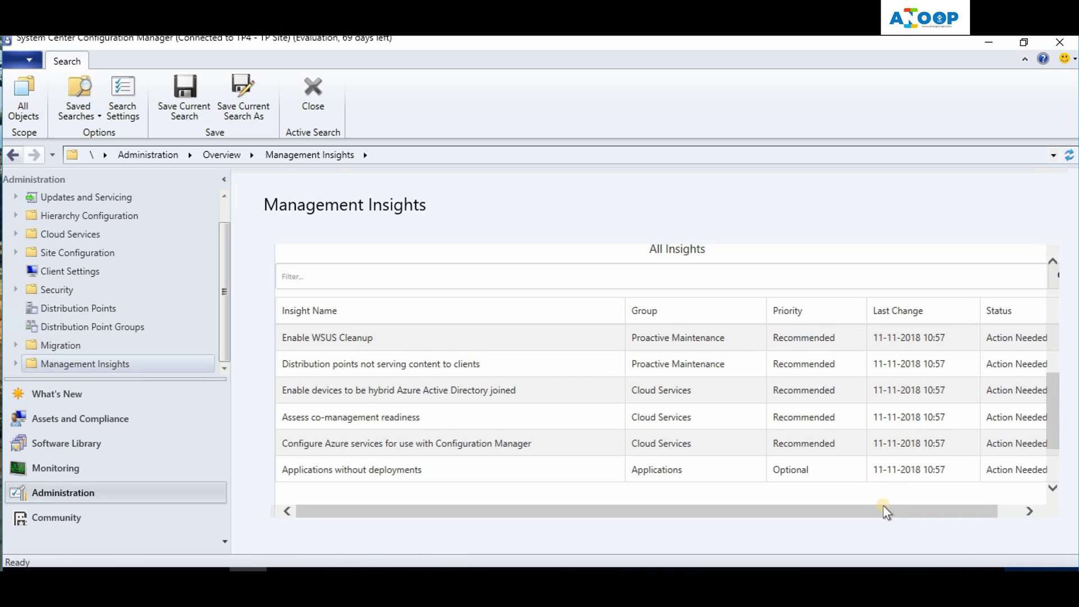
# Expand Management Insights in the navigation tree and select All Insights to list its groups
pyautogui.moveTo(862, 508); pyautogui.dragTo(950, 509)
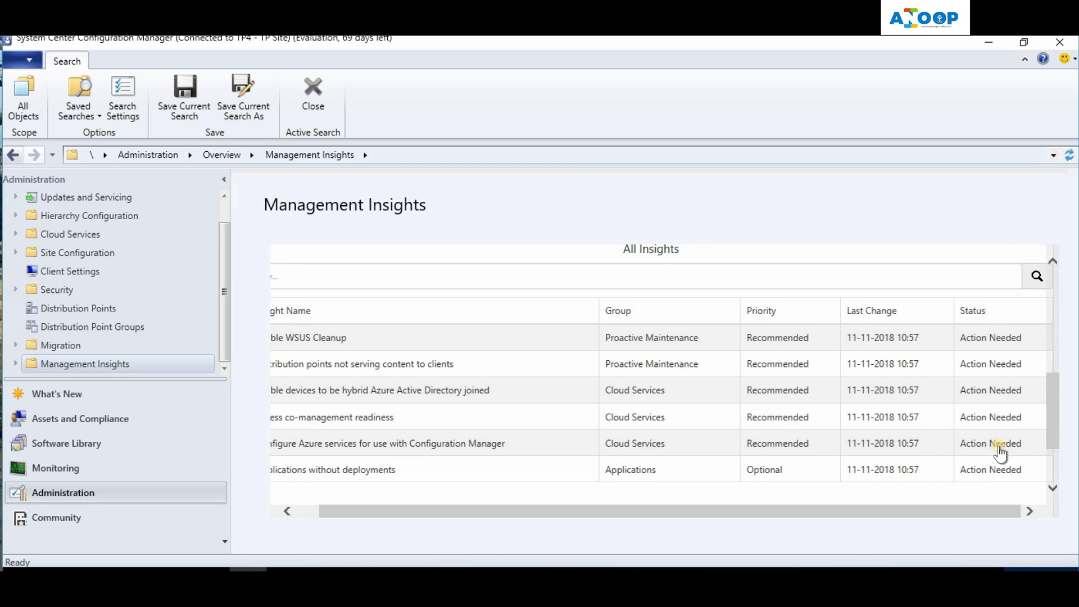
pyautogui.moveTo(1054, 392)
pyautogui.mouseDown()
pyautogui.moveTo(1050, 407)
pyautogui.moveTo(1054, 383)
pyautogui.mouseUp()
pyautogui.moveTo(934, 513); pyautogui.dragTo(770, 516)
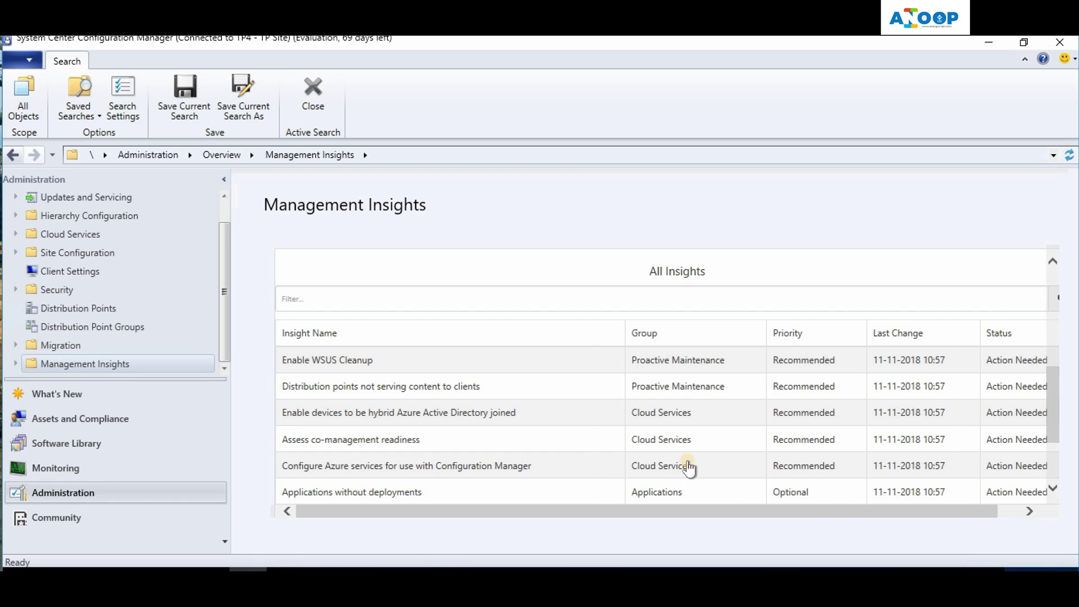
pyautogui.click(15, 361)
pyautogui.click(15, 363)
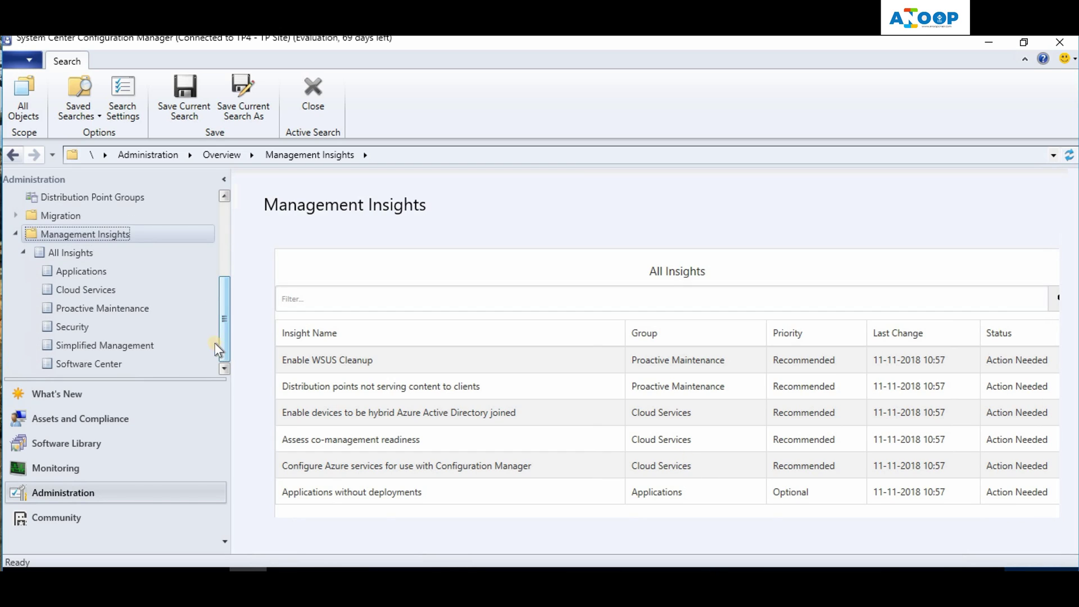
pyautogui.press('Down')
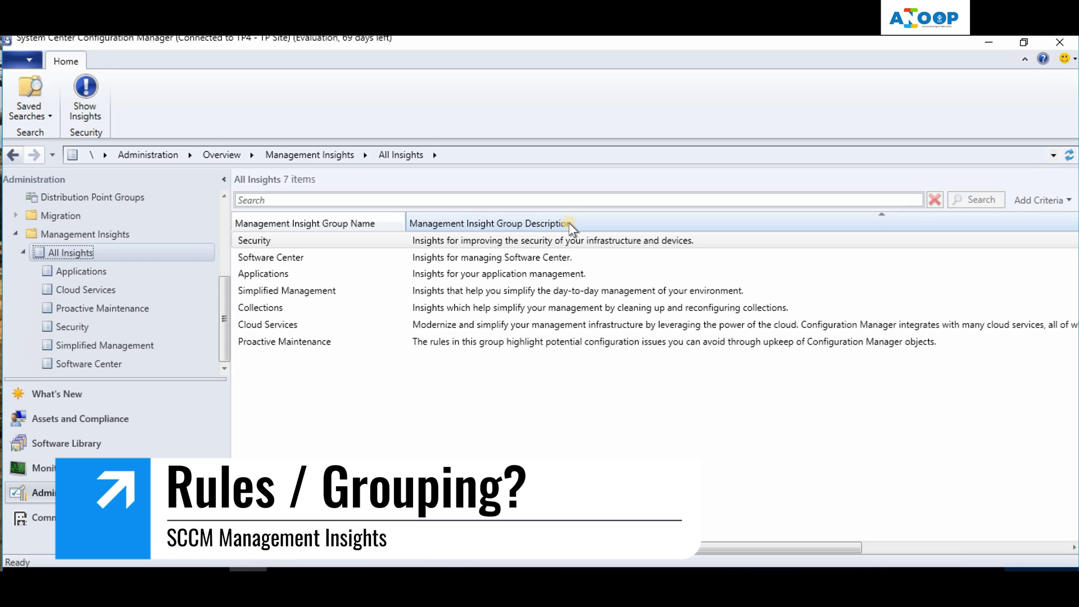
pyautogui.click(329, 241)
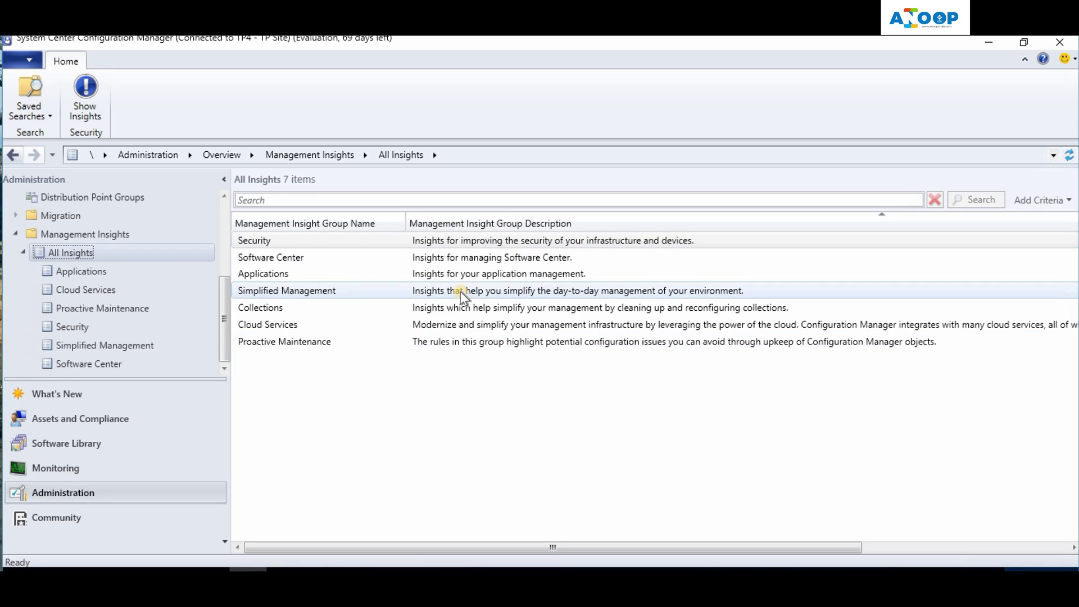
pyautogui.doubleClick(298, 240)
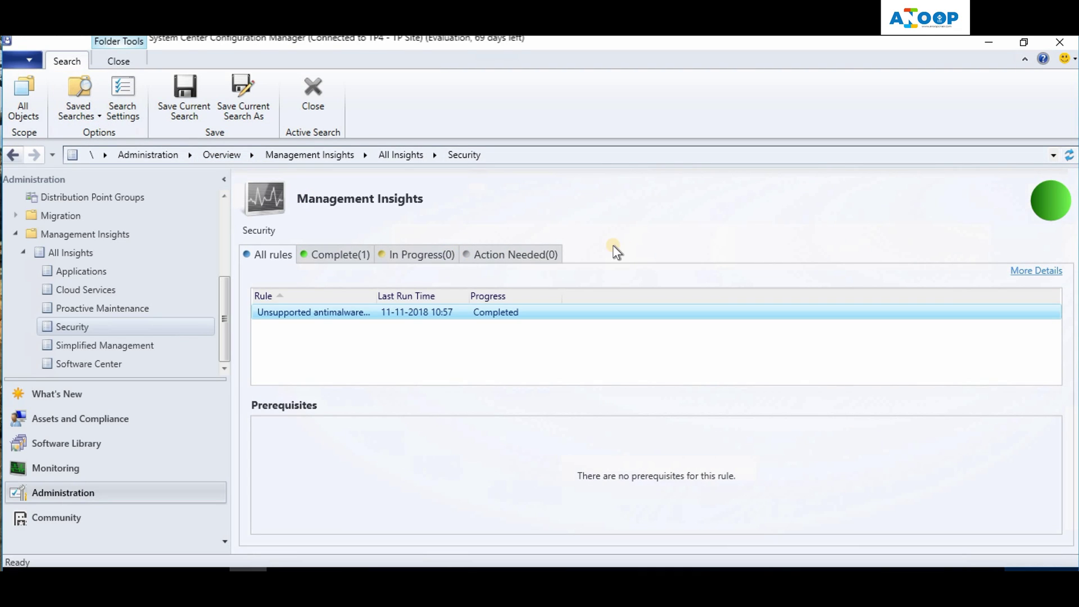
pyautogui.doubleClick(378, 294)
pyautogui.moveTo(610, 113); pyautogui.dragTo(744, 103)
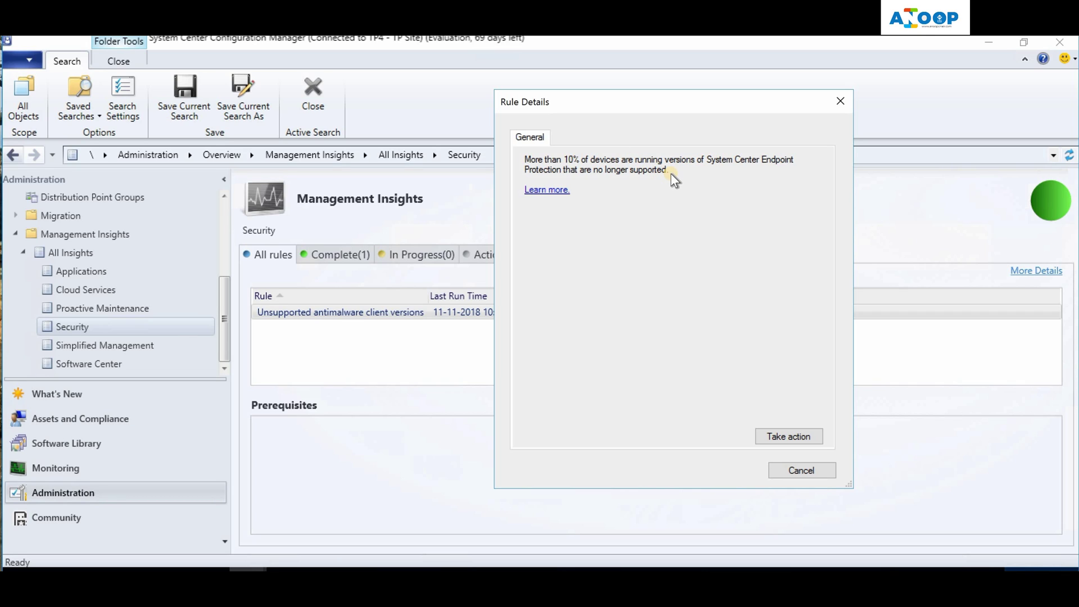
pyautogui.click(801, 471)
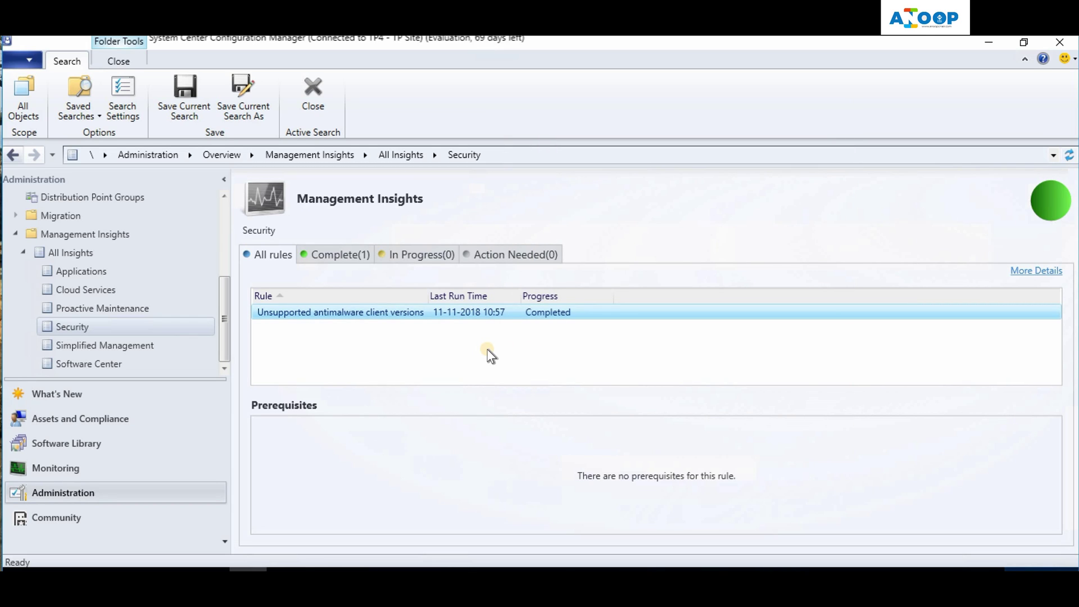
pyautogui.click(336, 255)
pyautogui.moveTo(427, 295); pyautogui.dragTo(487, 283)
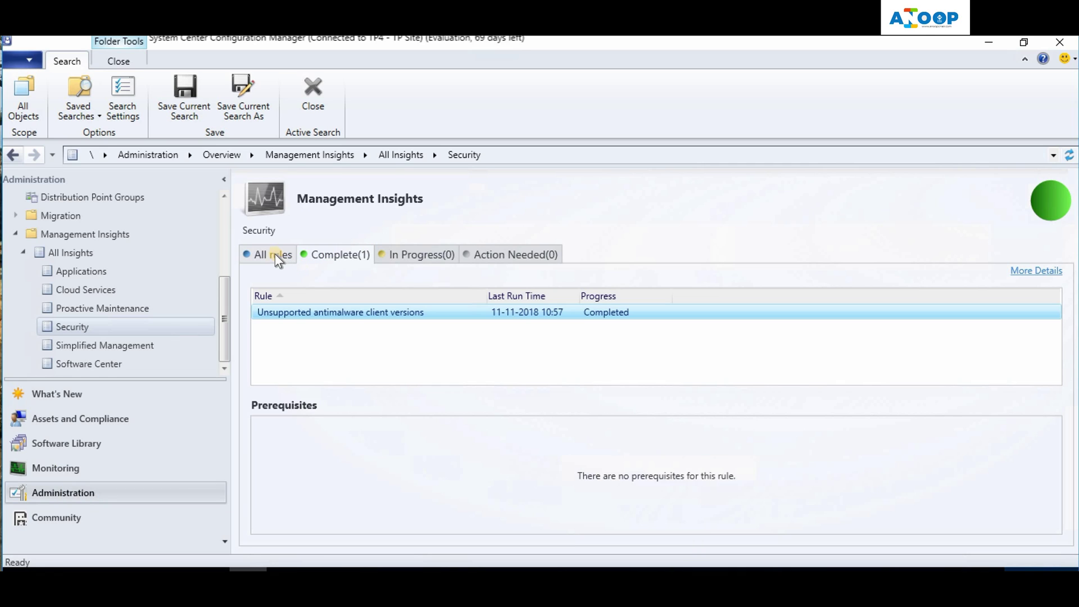
pyautogui.click(65, 253)
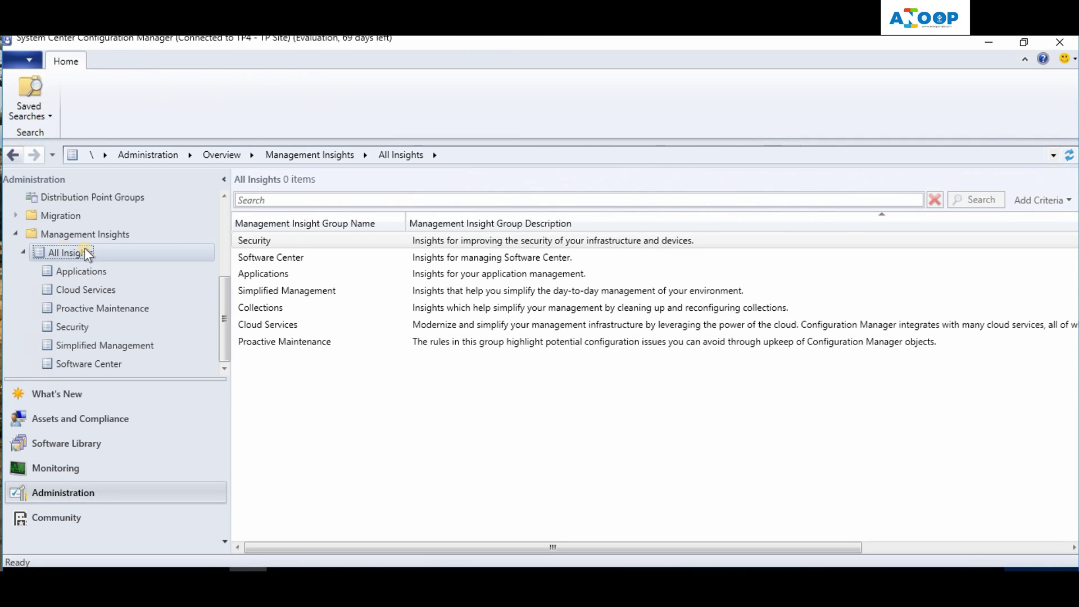
# Open the Software Center insight group and widen the Rule column to show full rule names
pyautogui.click(296, 258)
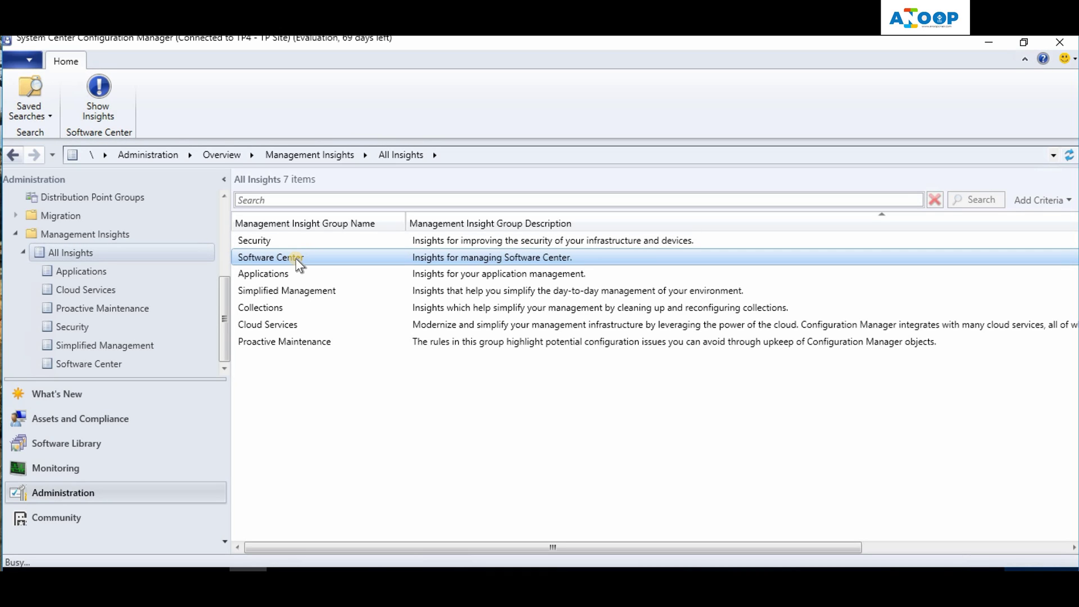
pyautogui.doubleClick(296, 259)
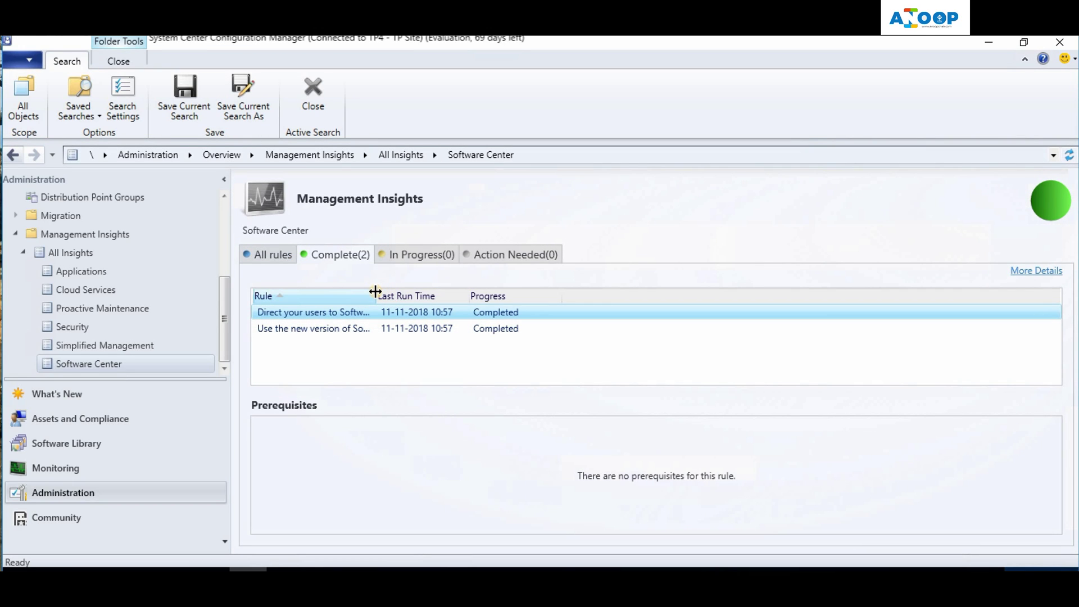
pyautogui.moveTo(375, 291); pyautogui.dragTo(642, 291)
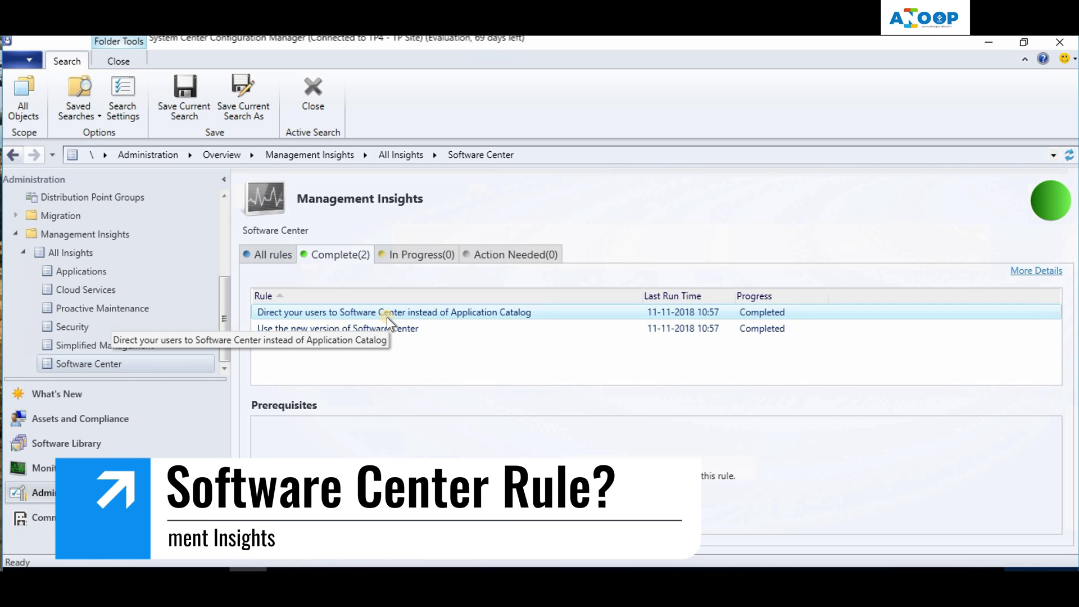
pyautogui.click(467, 313)
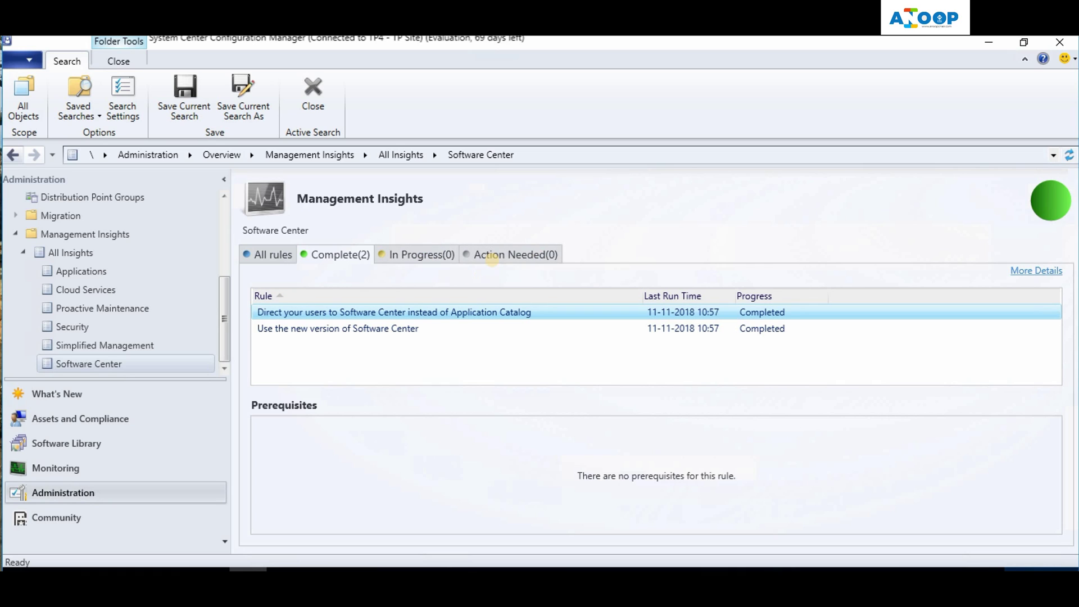
# Switch to the Complete (2) tab and select the 'Use the new version of Software Center' rule
pyautogui.click(492, 253)
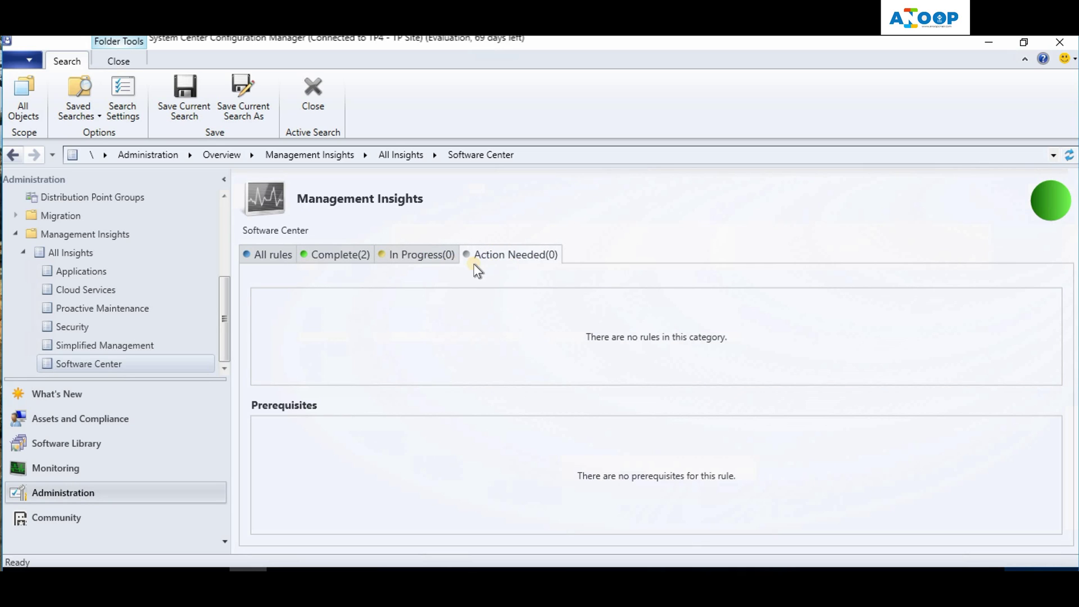
pyautogui.click(340, 255)
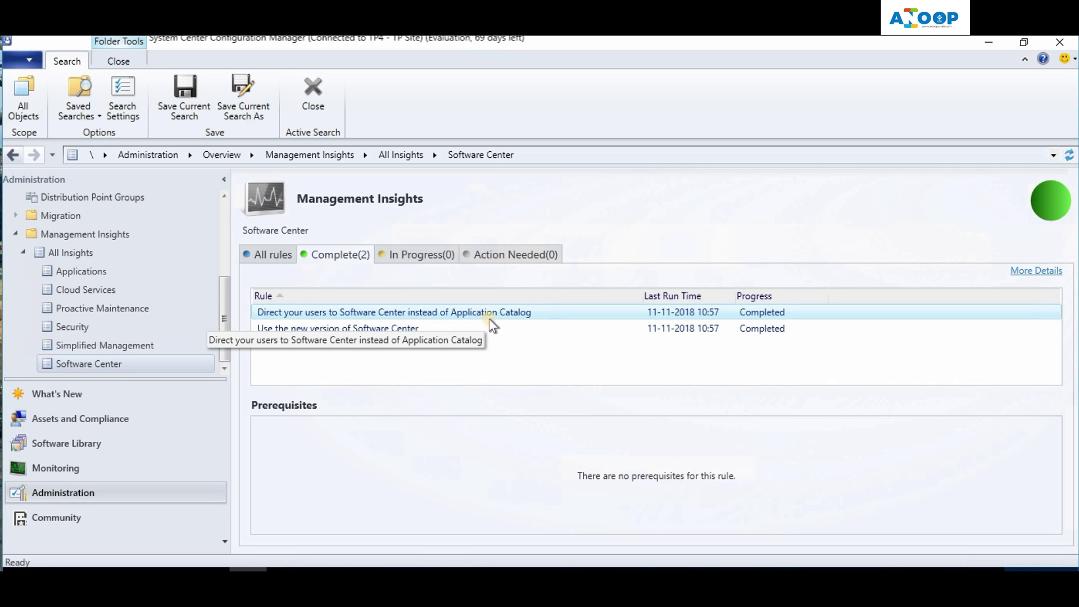
pyautogui.click(484, 315)
pyautogui.click(378, 332)
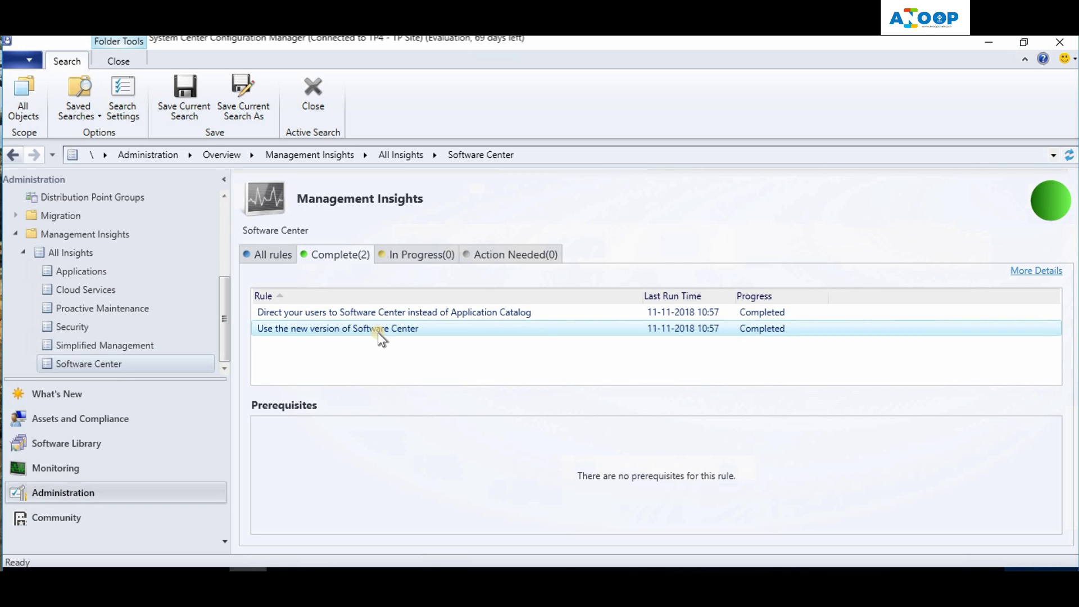
pyautogui.click(315, 338)
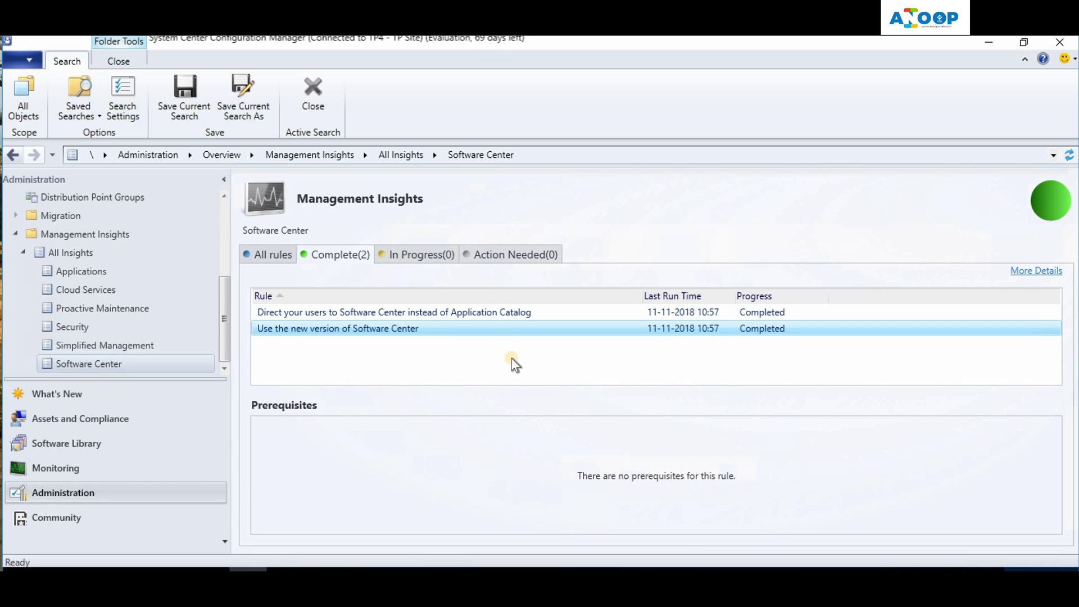
# View the Software Center rule's More Details, follow Take action to Client Settings, then return to All Insights
pyautogui.rightClick(348, 328)
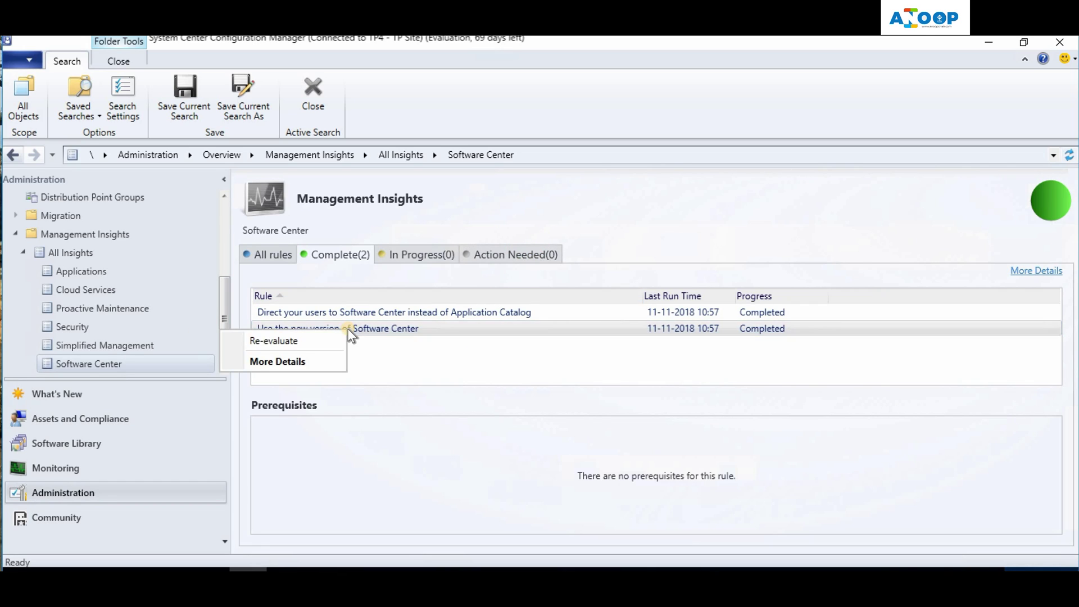
pyautogui.click(312, 365)
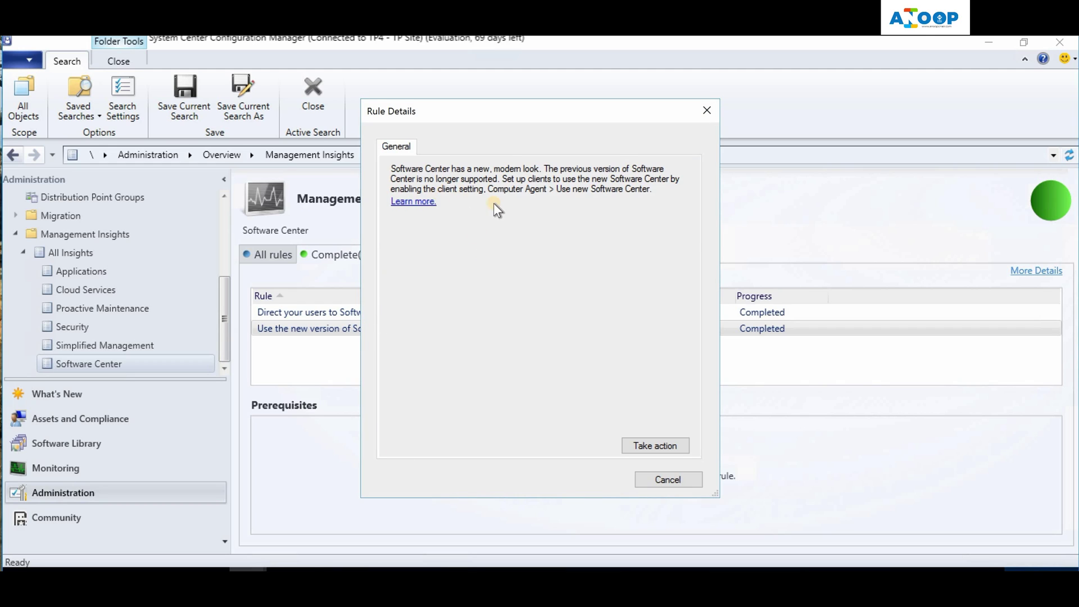
pyautogui.click(647, 446)
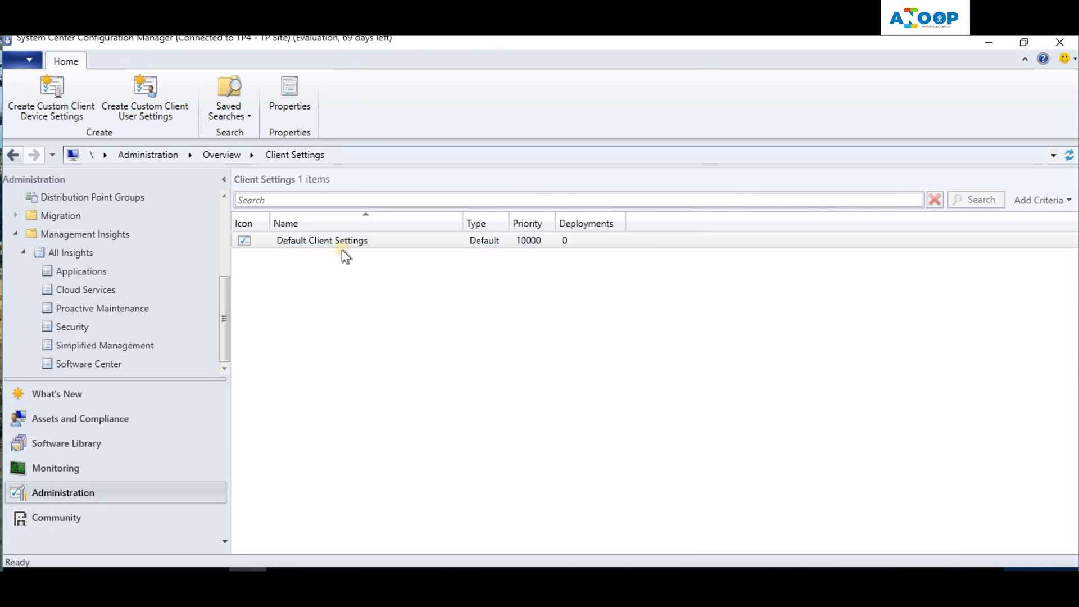
pyautogui.click(359, 240)
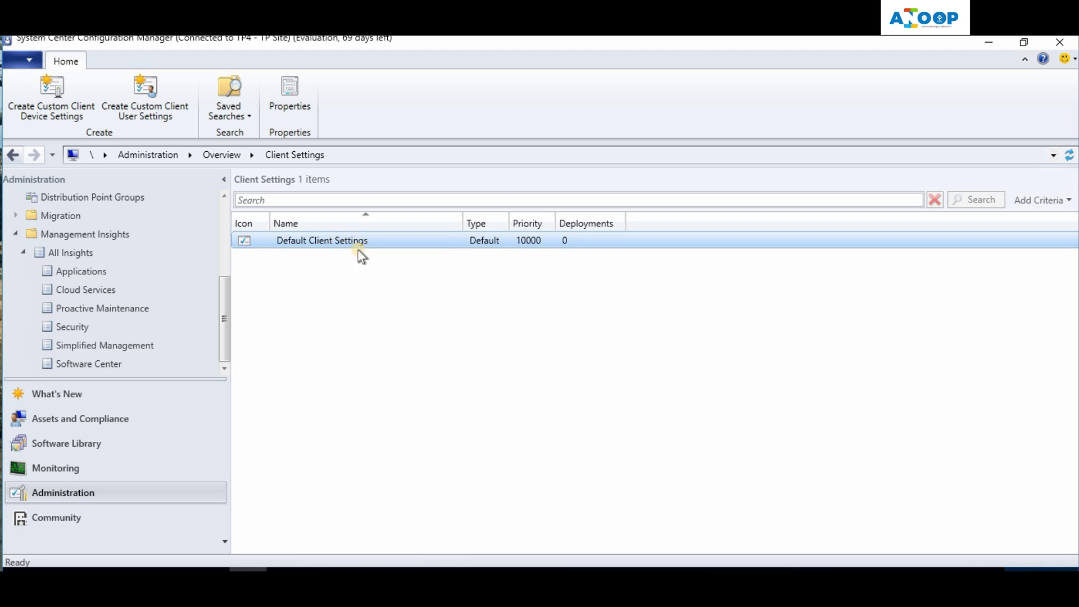
pyautogui.click(302, 284)
pyautogui.click(66, 254)
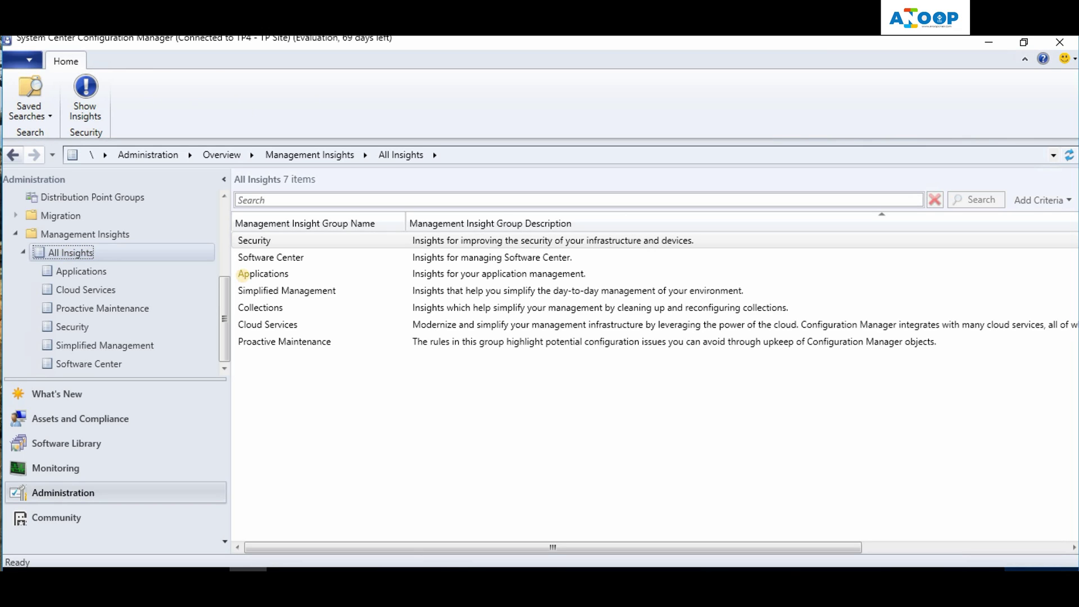
pyautogui.doubleClick(275, 275)
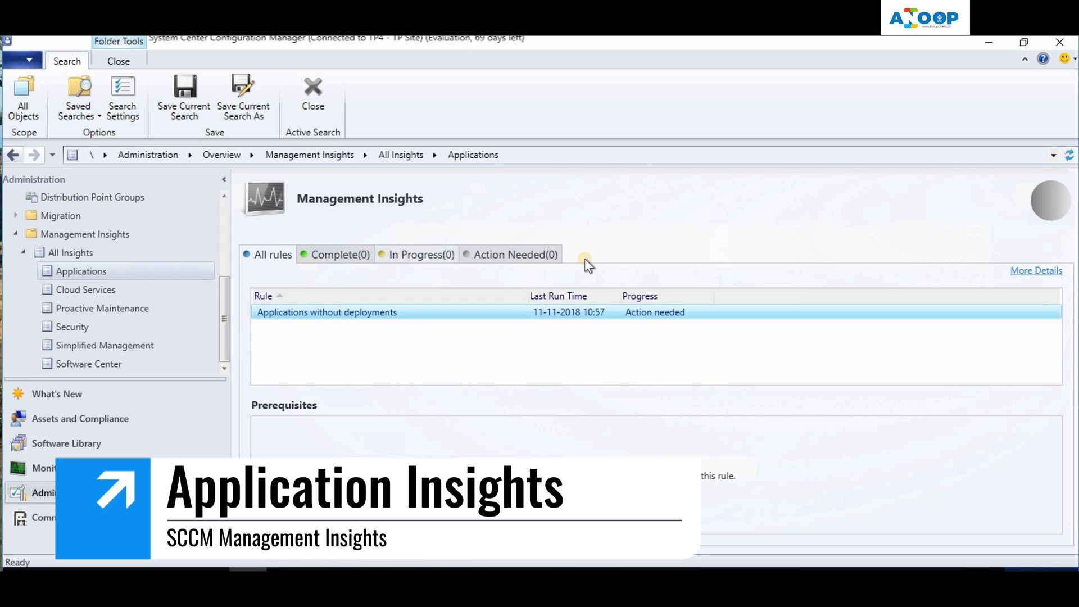
pyautogui.hotkey('alt', 'Left')
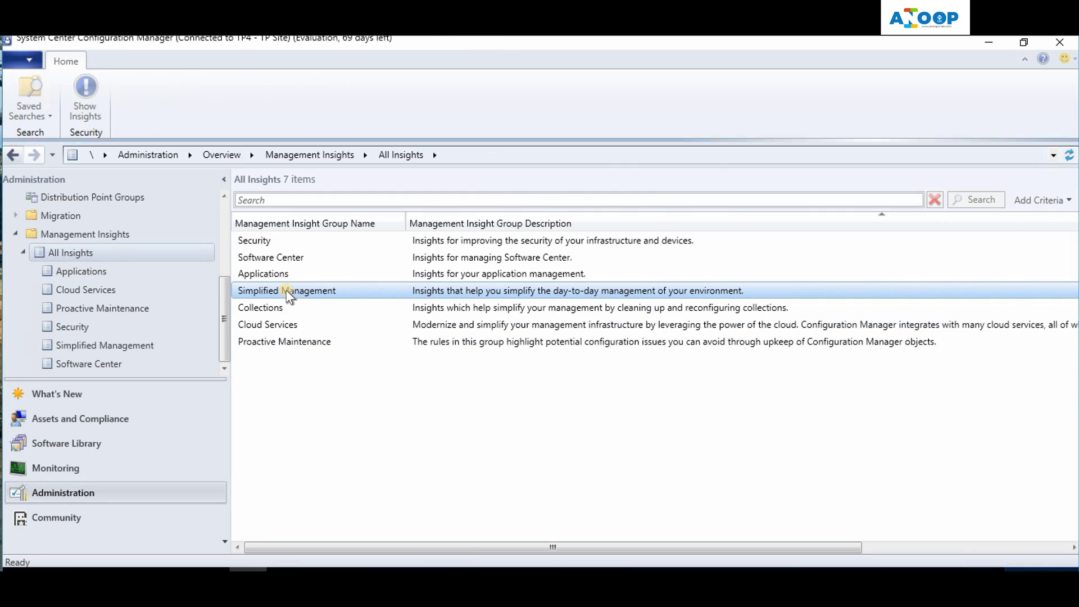
pyautogui.click(285, 291)
pyautogui.doubleClick(286, 291)
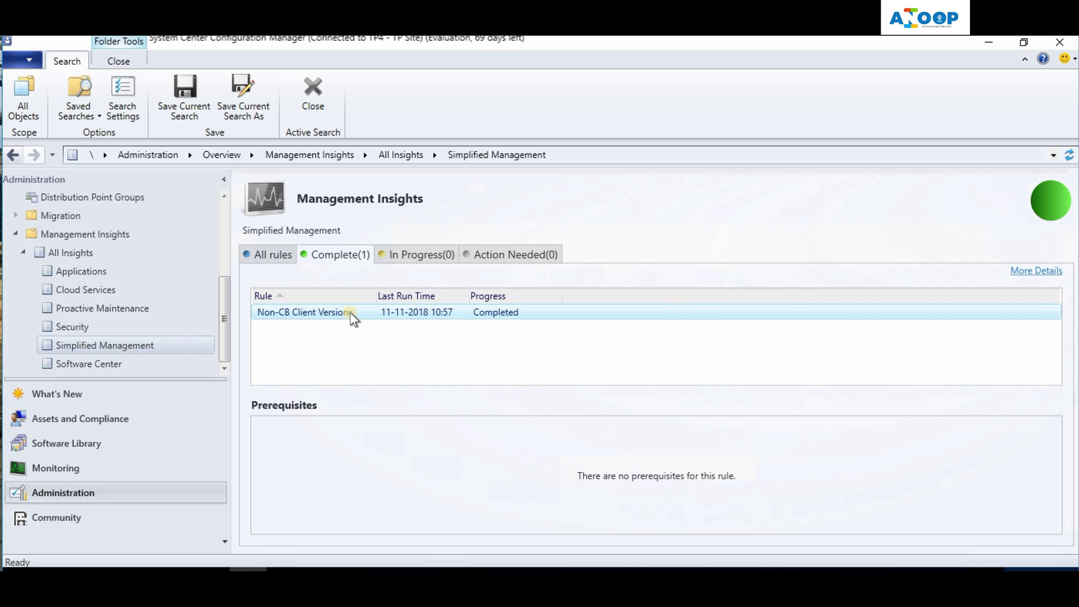
pyautogui.click(73, 254)
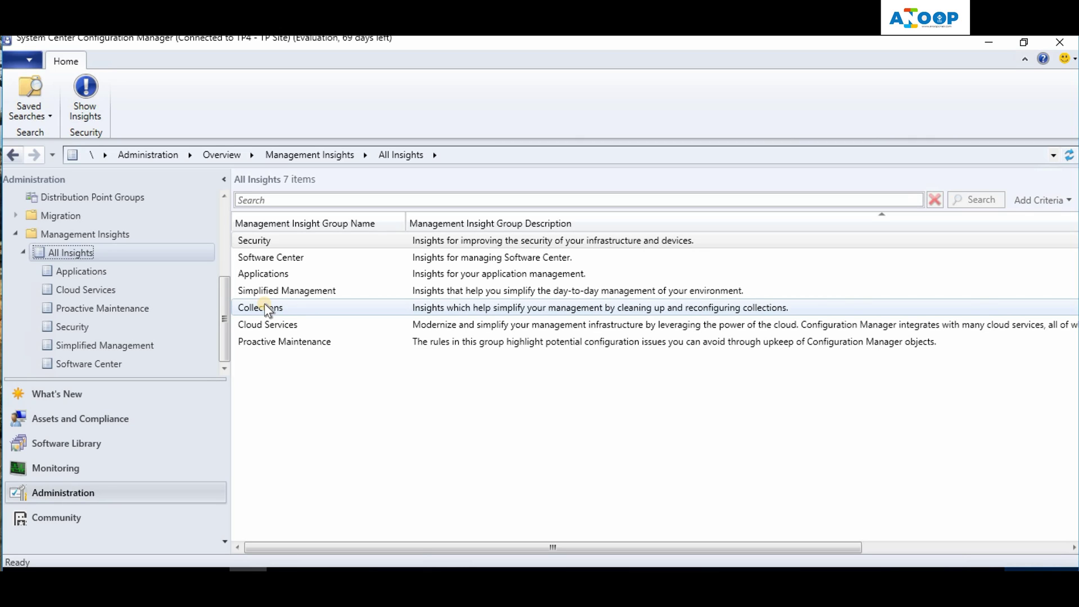
pyautogui.click(264, 305)
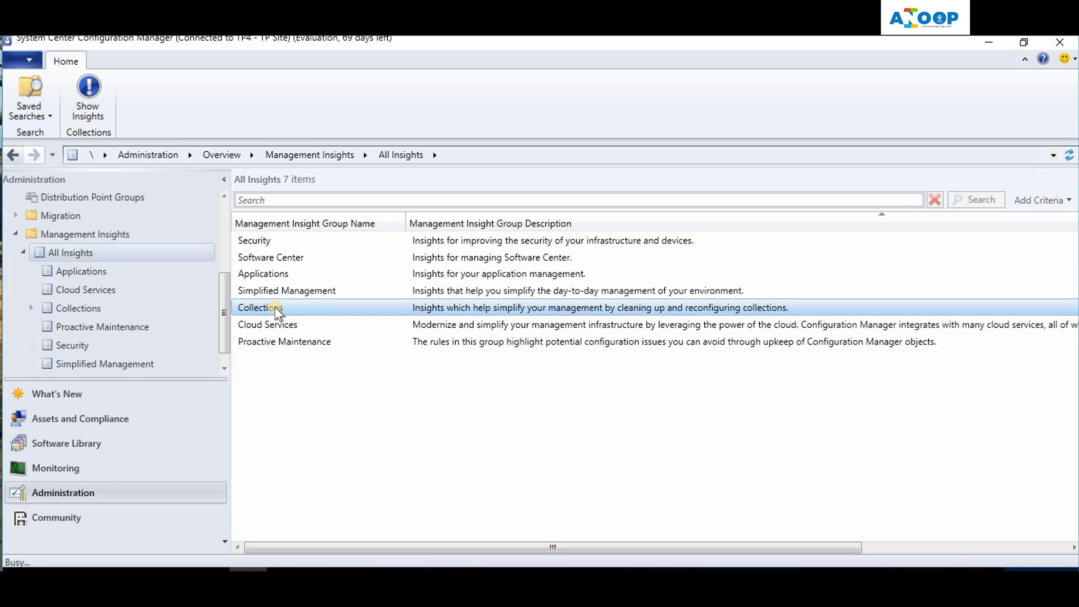
pyautogui.click(332, 254)
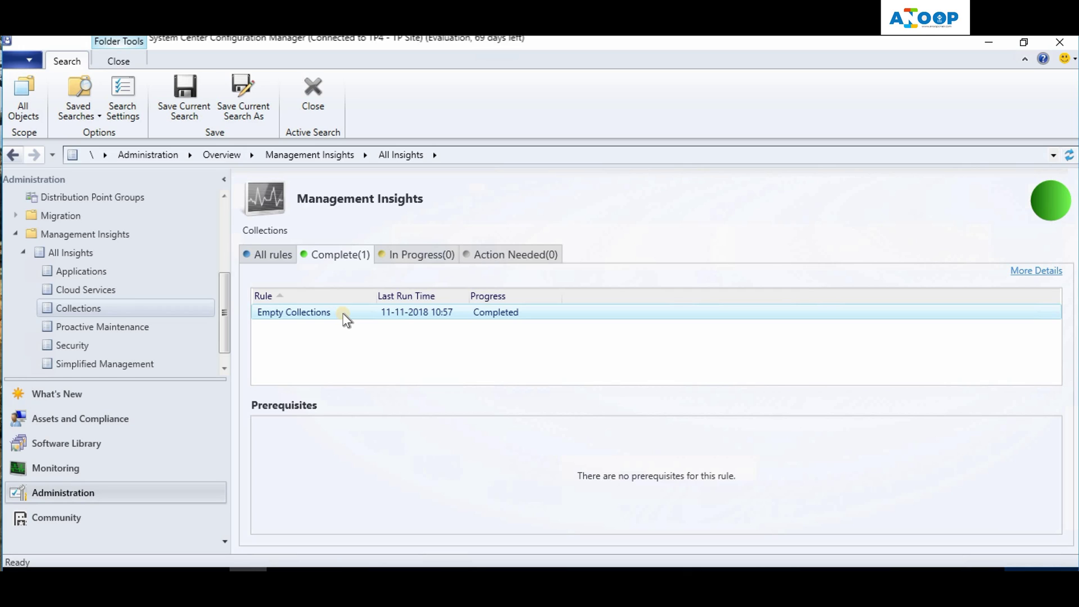
pyautogui.click(495, 254)
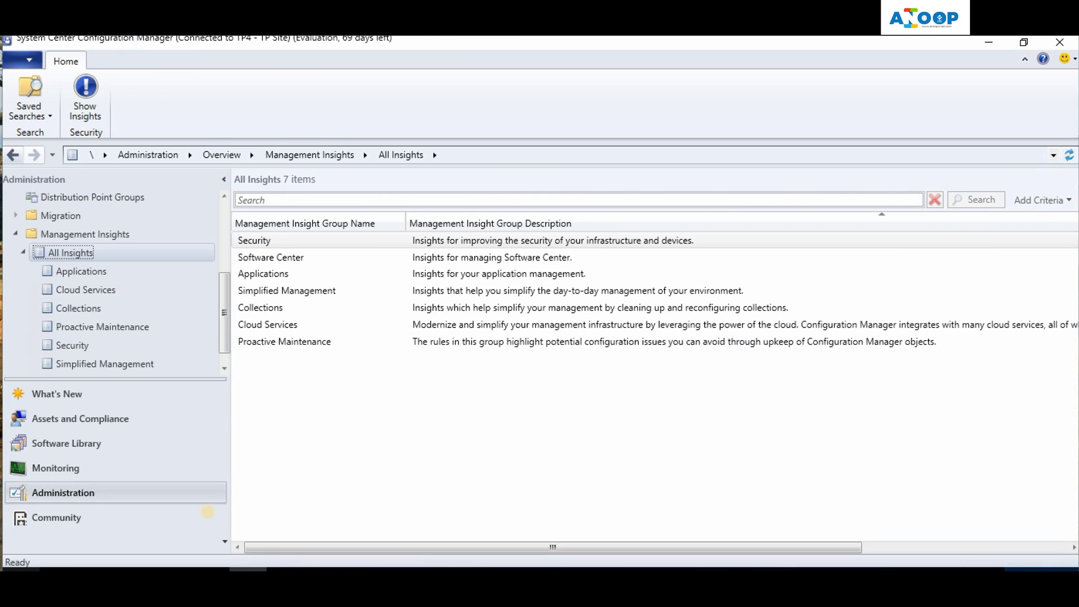
pyautogui.click(267, 322)
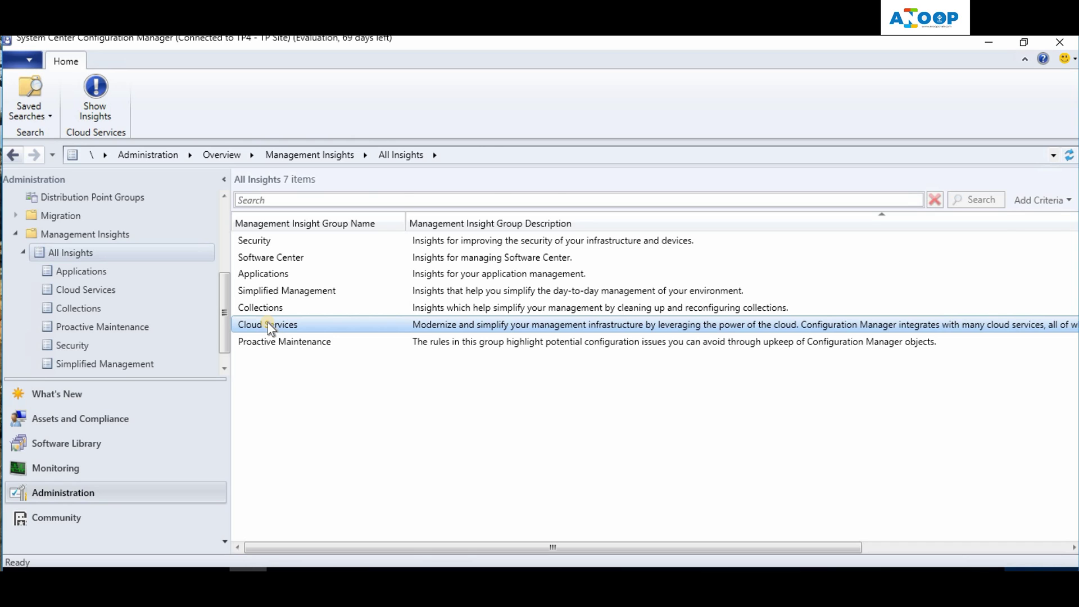
pyautogui.doubleClick(268, 323)
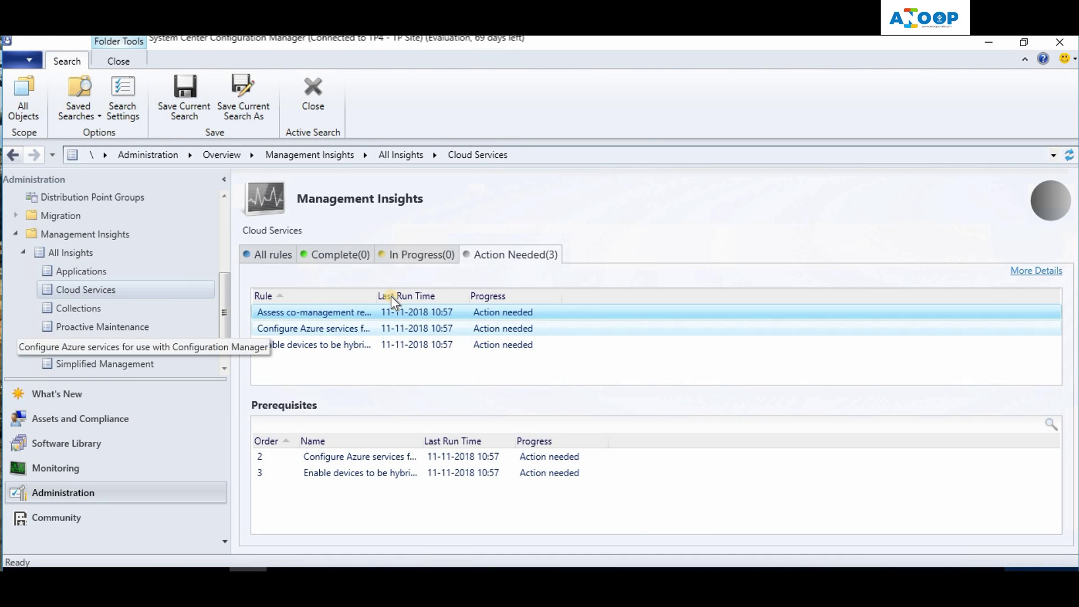
pyautogui.doubleClick(376, 296)
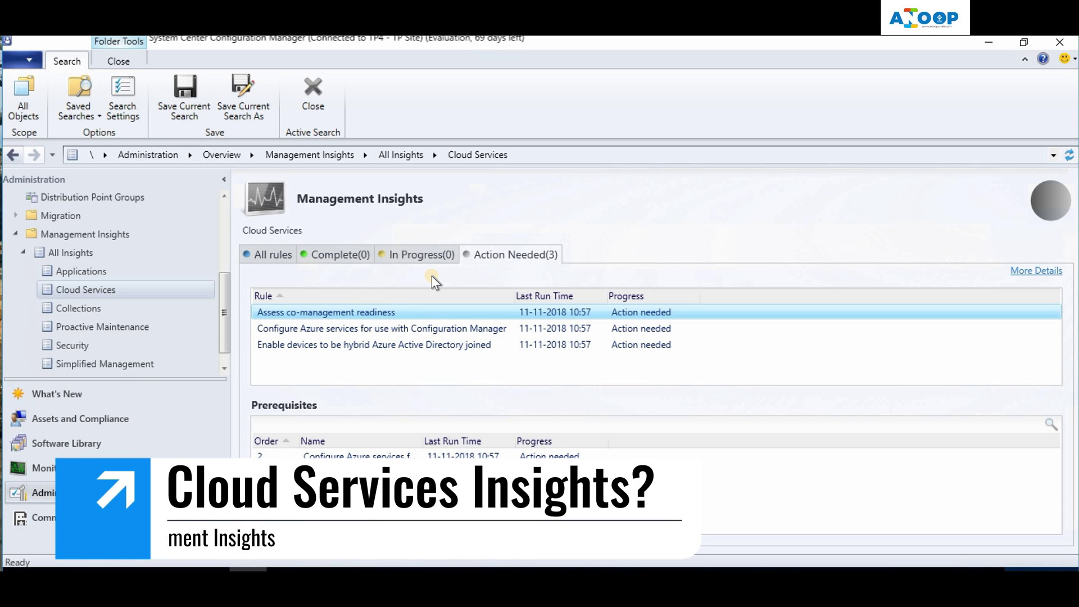
pyautogui.moveTo(423, 441); pyautogui.dragTo(631, 428)
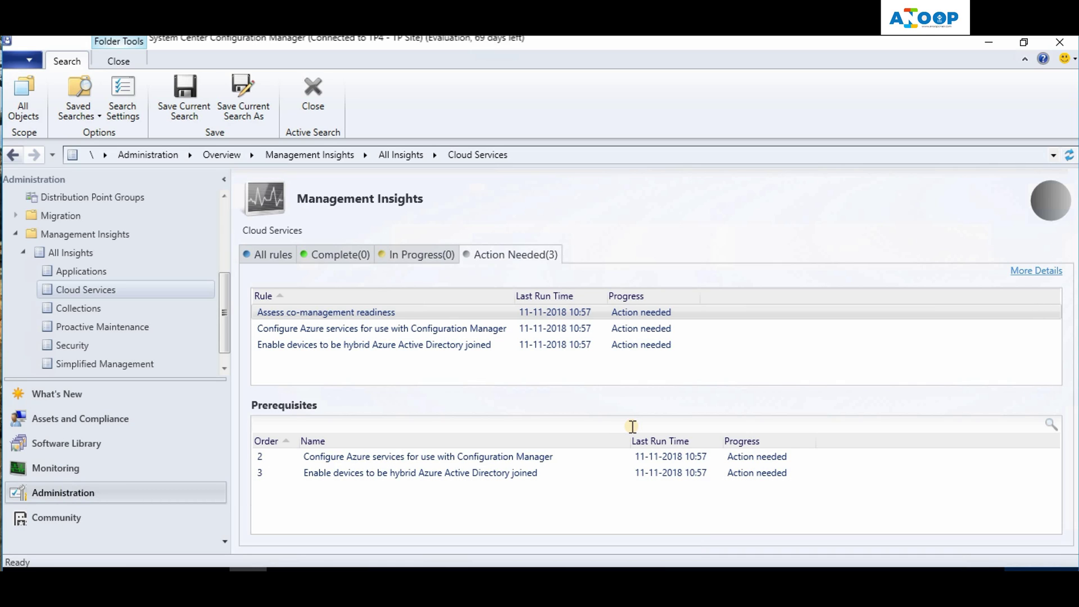
pyautogui.click(509, 457)
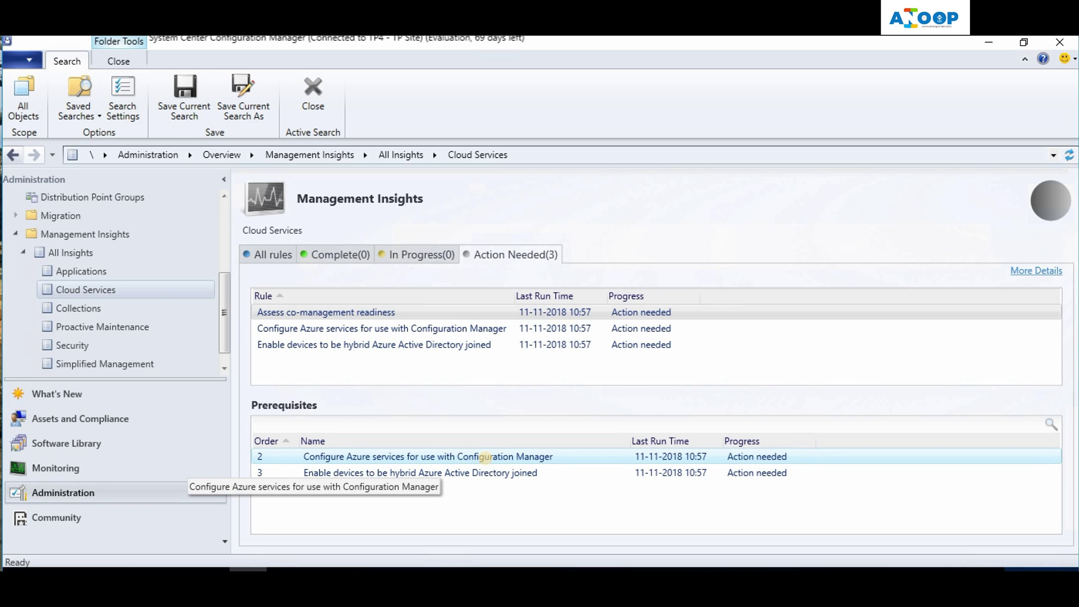
pyautogui.click(481, 473)
pyautogui.click(482, 458)
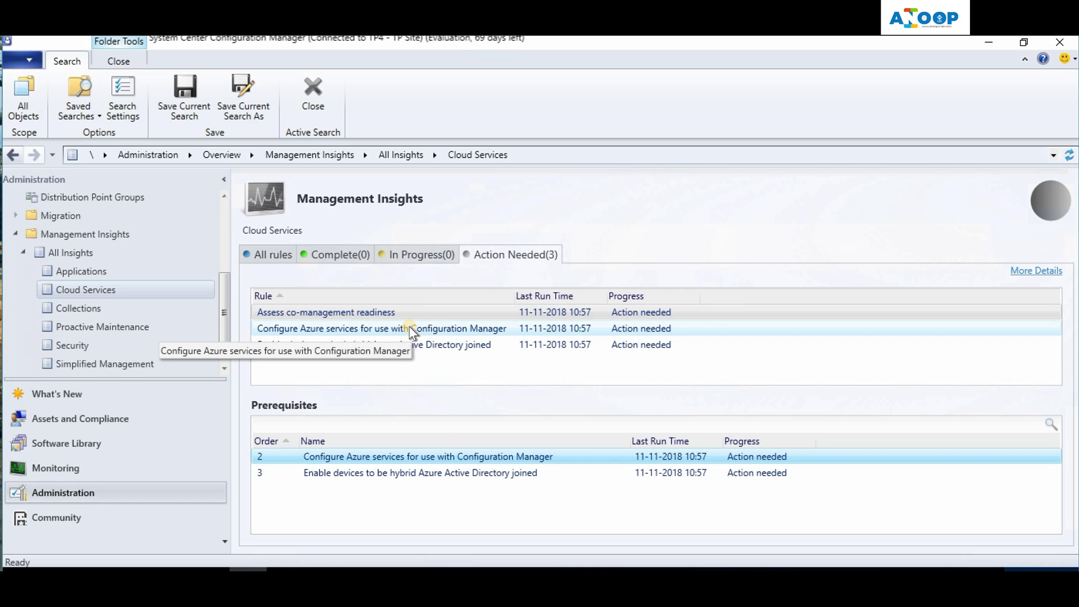
pyautogui.click(368, 312)
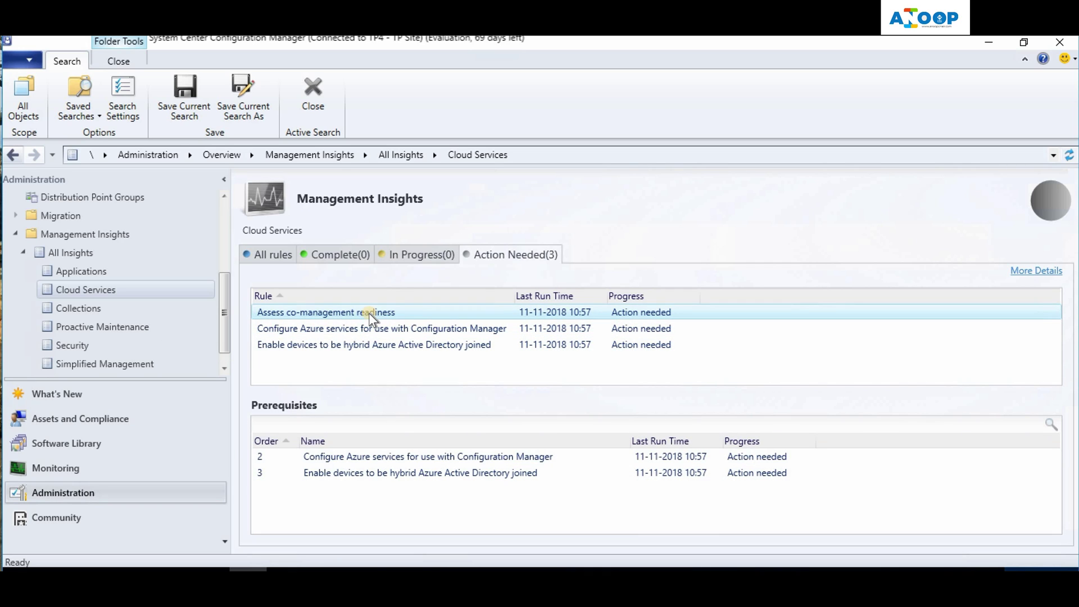
pyautogui.rightClick(369, 314)
pyautogui.click(62, 253)
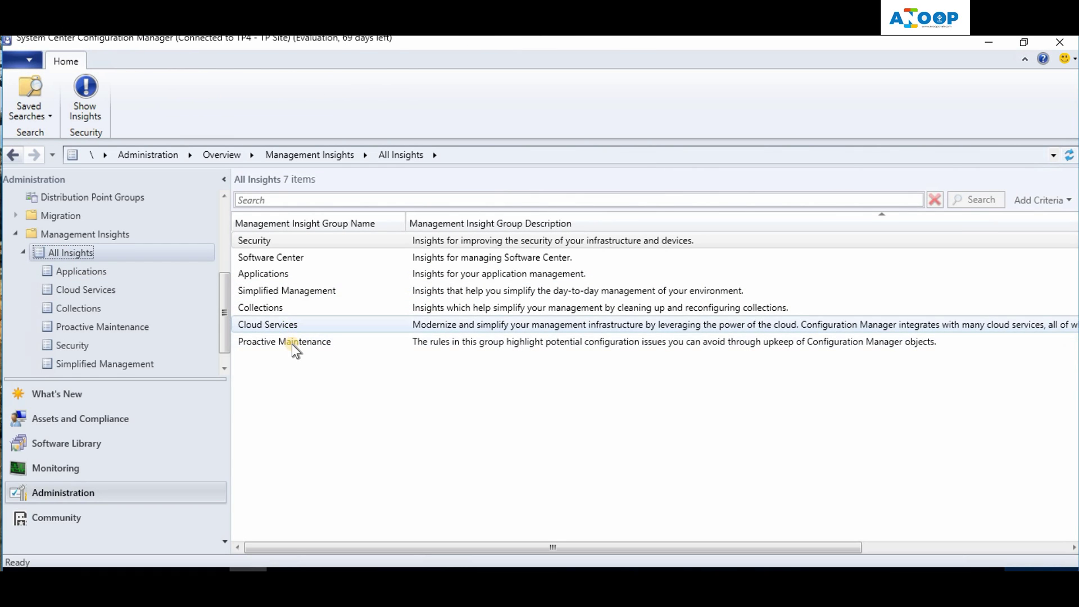
pyautogui.click(292, 342)
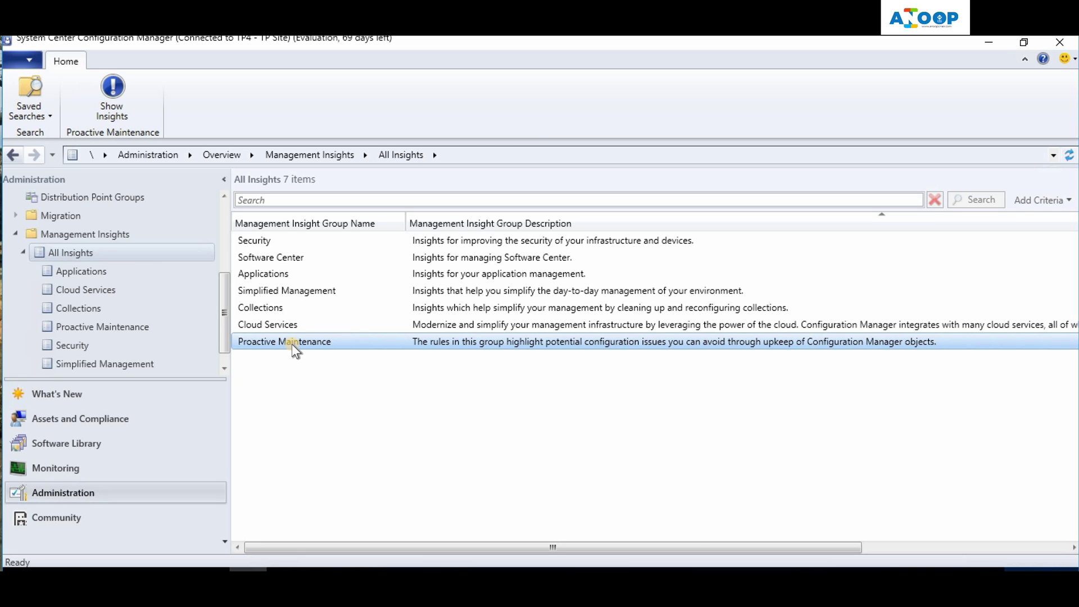
pyautogui.doubleClick(292, 341)
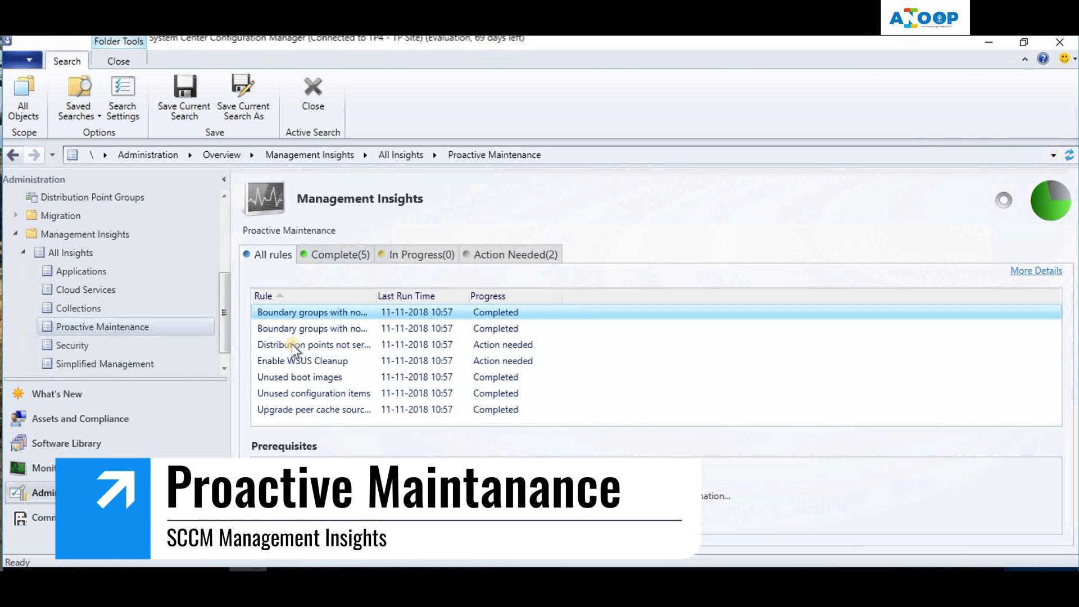
pyautogui.moveTo(376, 295); pyautogui.dragTo(585, 292)
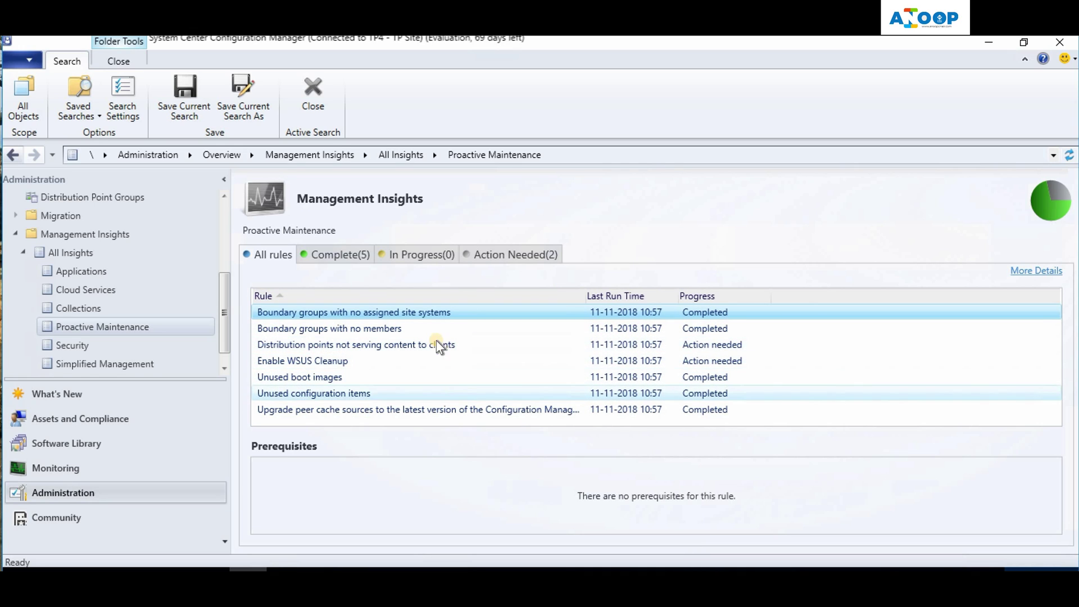
pyautogui.click(426, 319)
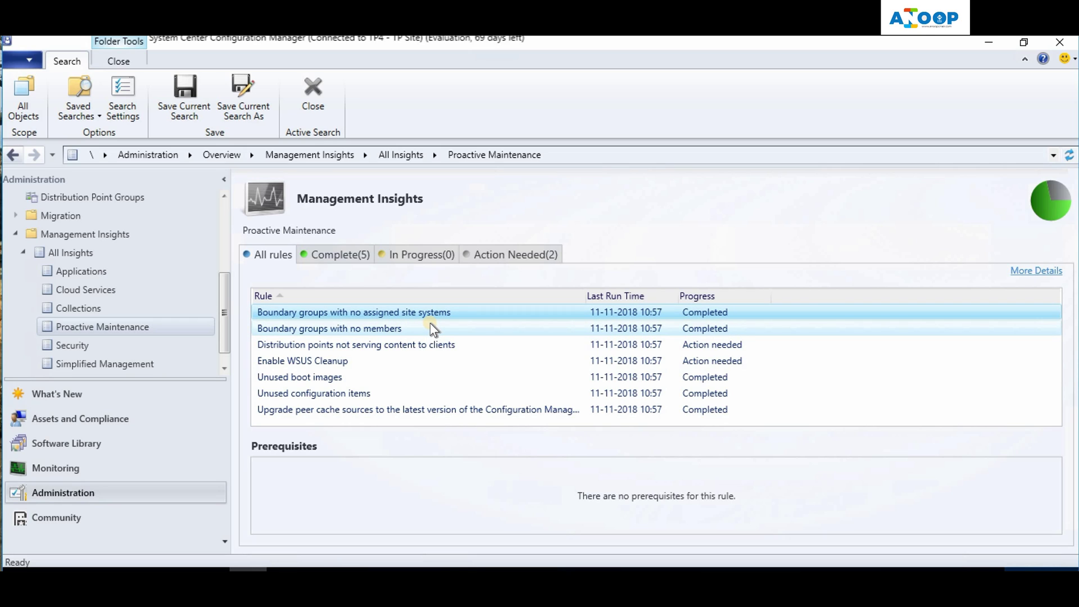
# View and close the distribution points rule details, then open Rule Details for Enable WSUS Cleanup
pyautogui.click(386, 346)
pyautogui.doubleClick(386, 346)
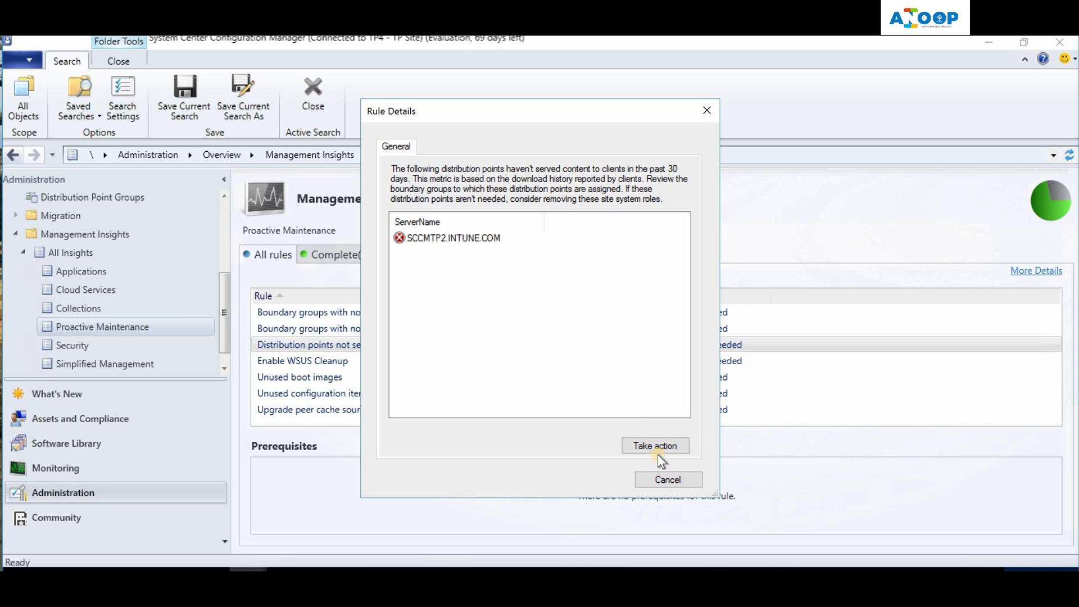
pyautogui.click(661, 477)
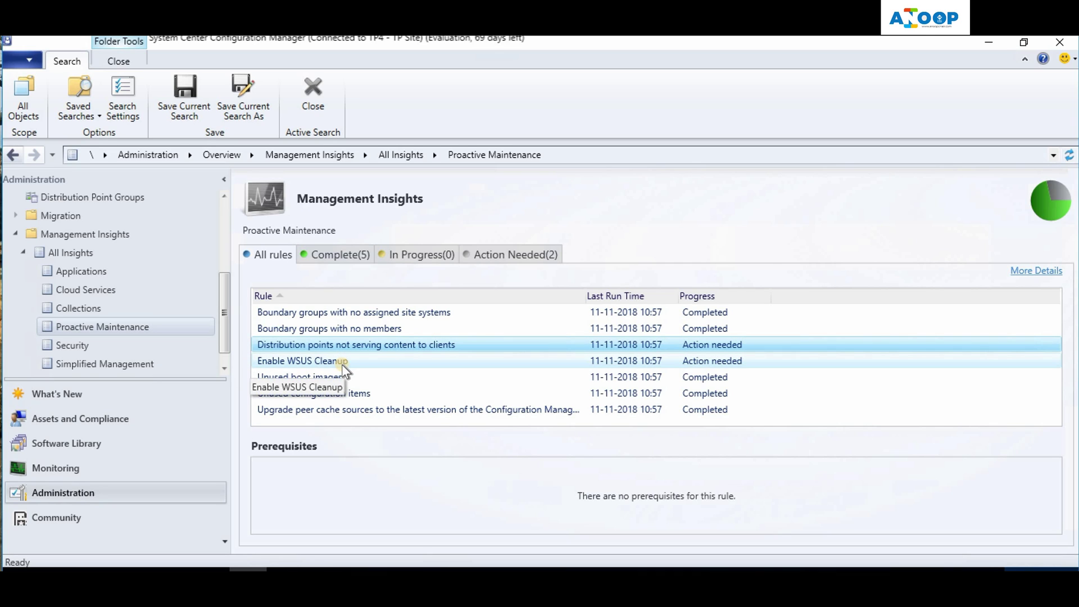
pyautogui.doubleClick(342, 363)
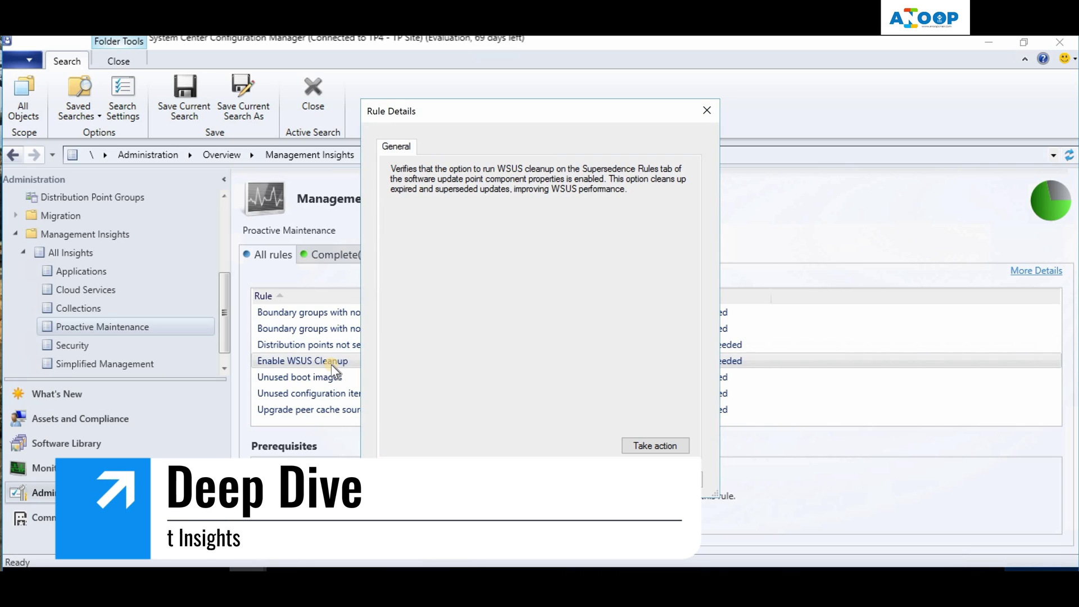
# Close the WSUS Cleanup details and reopen the Proactive Maintenance group from All Insights
pyautogui.click(653, 444)
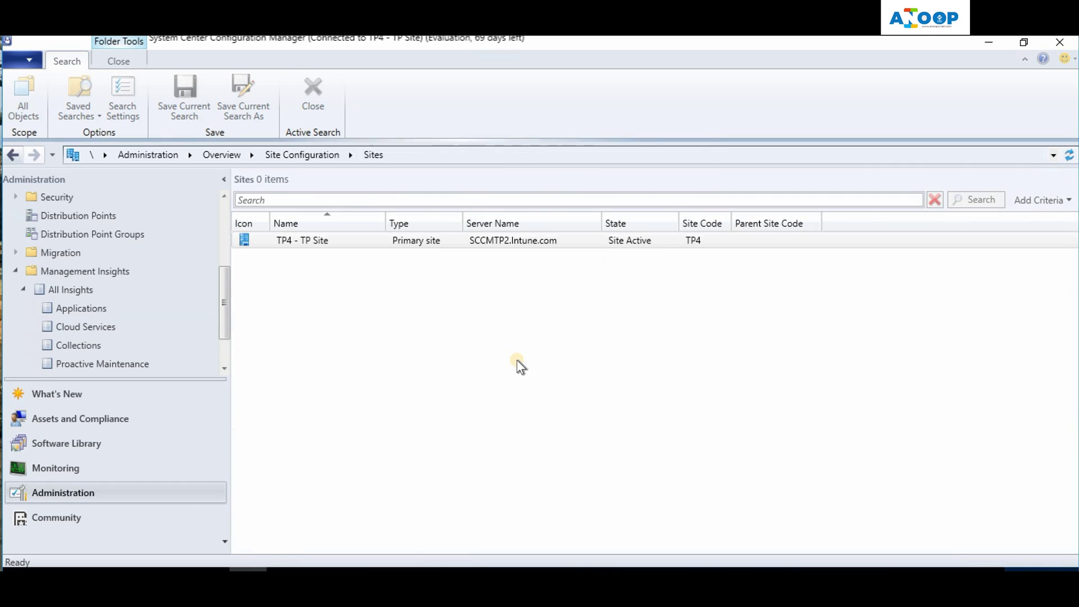
pyautogui.click(315, 240)
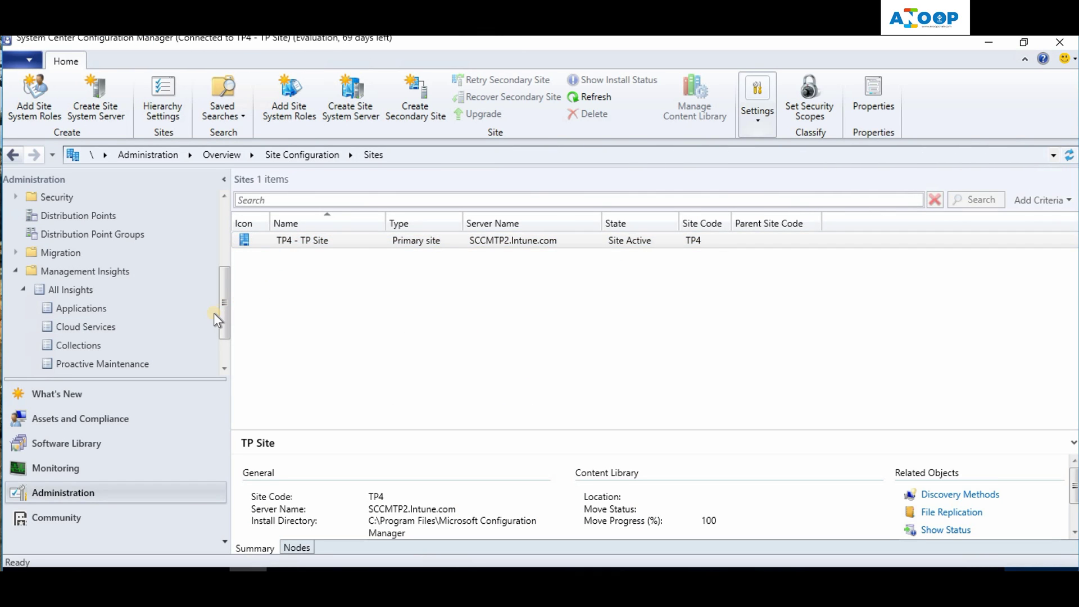
pyautogui.click(83, 289)
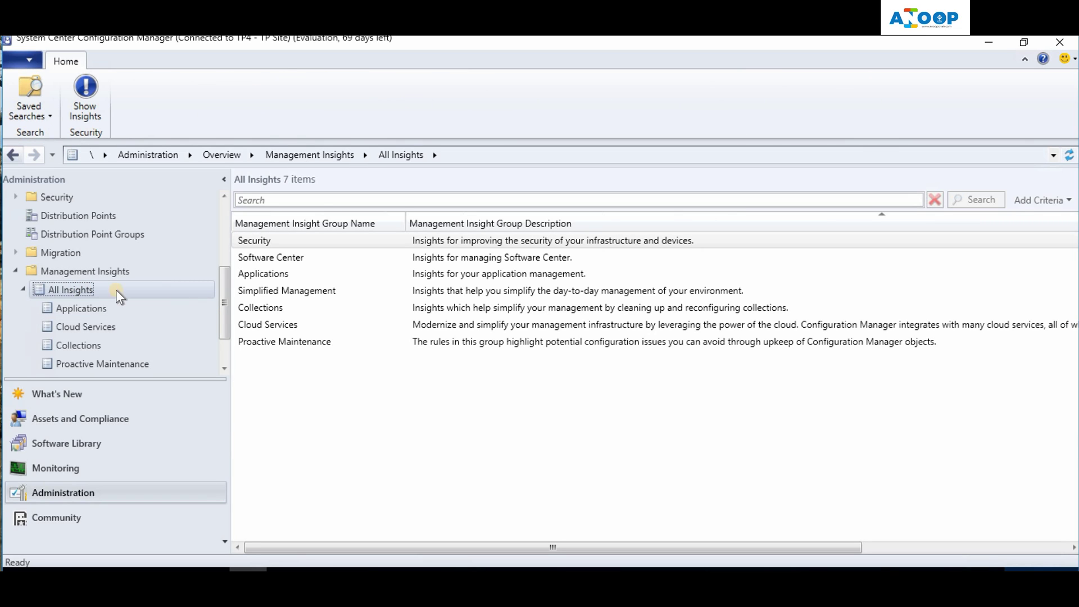
pyautogui.click(285, 342)
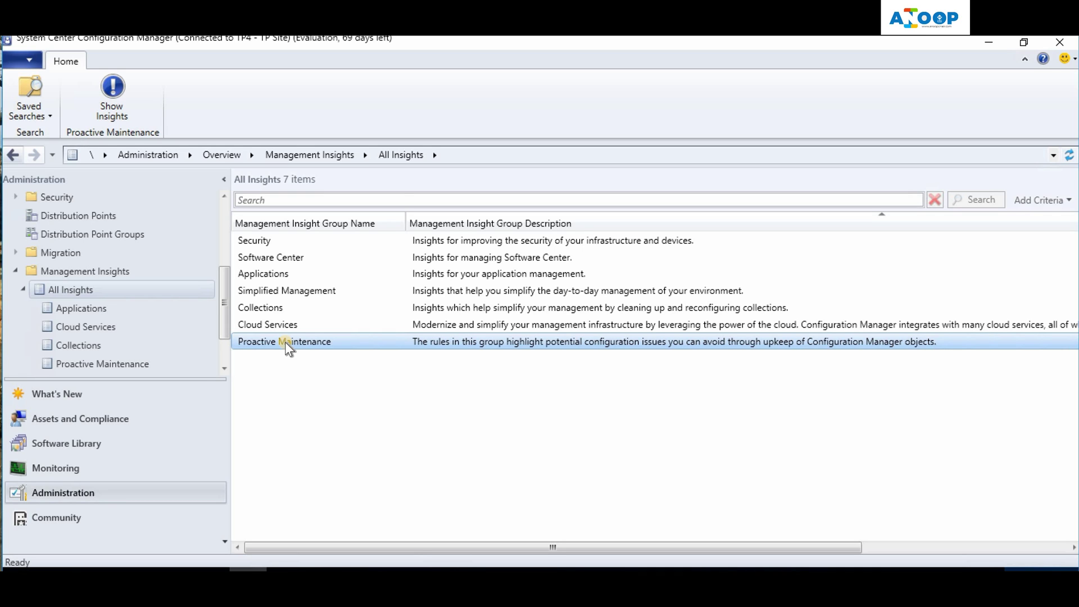
pyautogui.doubleClick(285, 342)
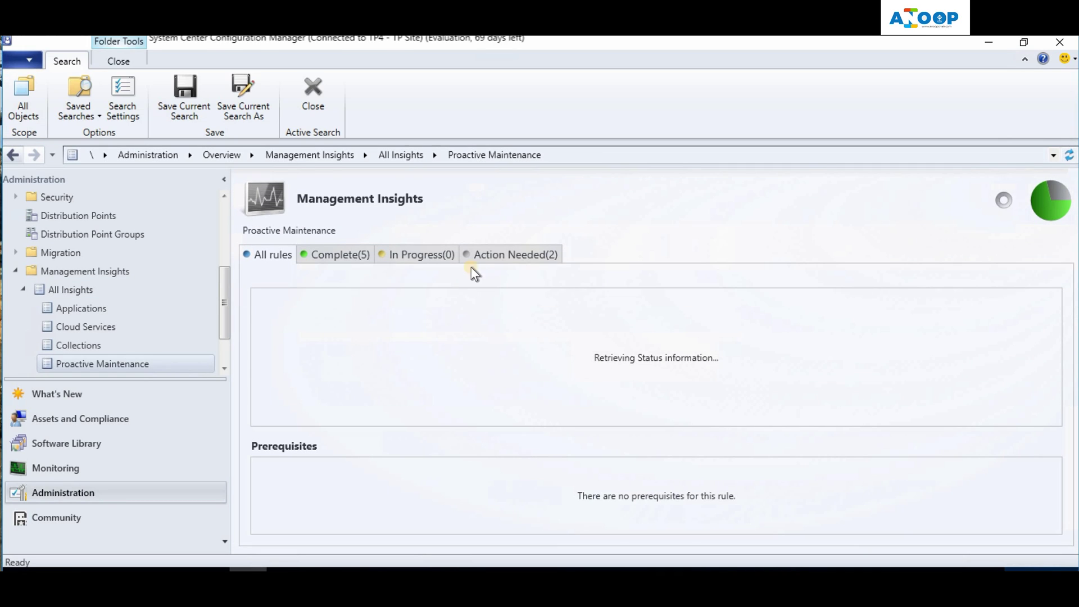
# Filter to Action Needed and re-evaluate the 'Distribution points not serving content to clients' rule
pyautogui.click(488, 258)
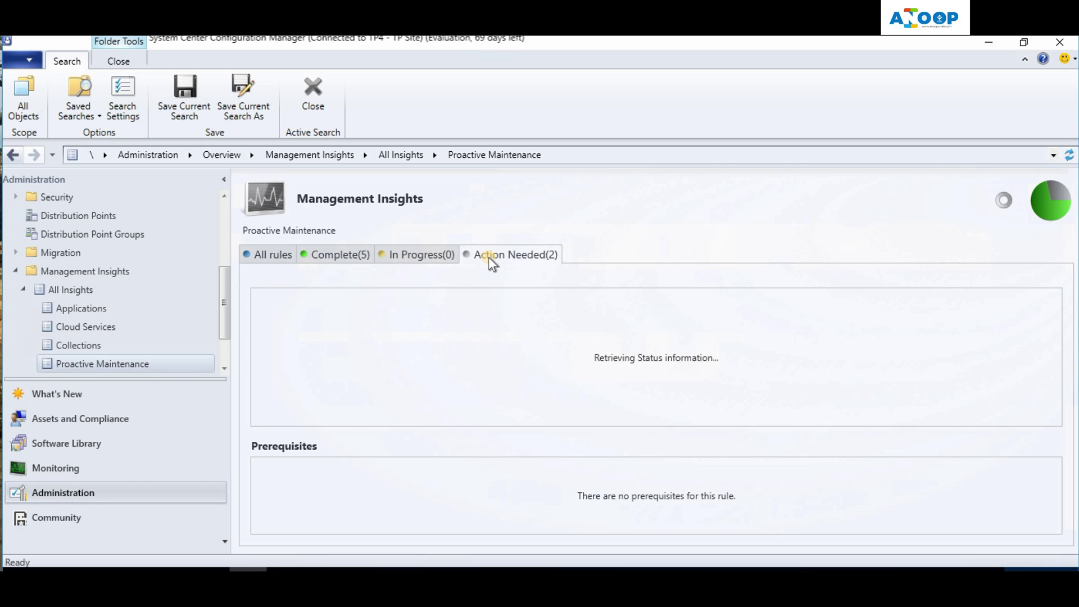
pyautogui.click(382, 319)
pyautogui.click(370, 328)
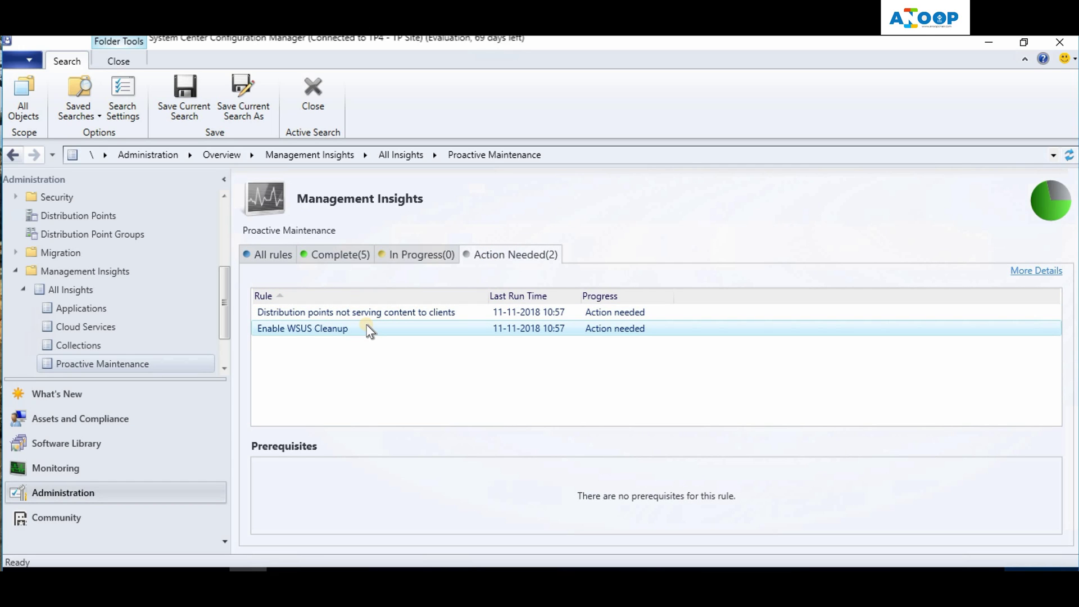
pyautogui.click(335, 313)
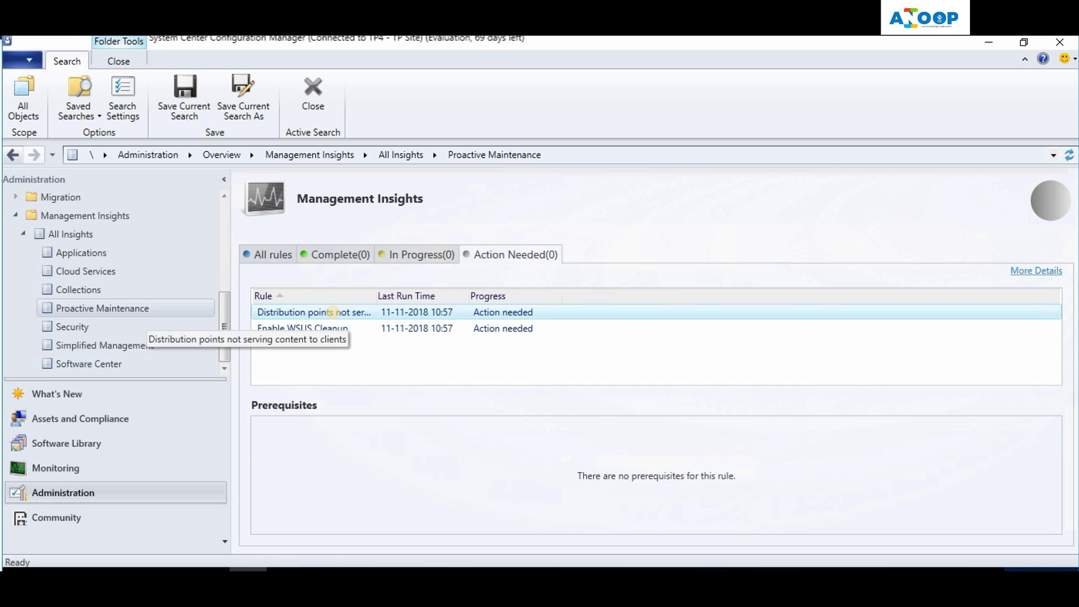
pyautogui.rightClick(333, 312)
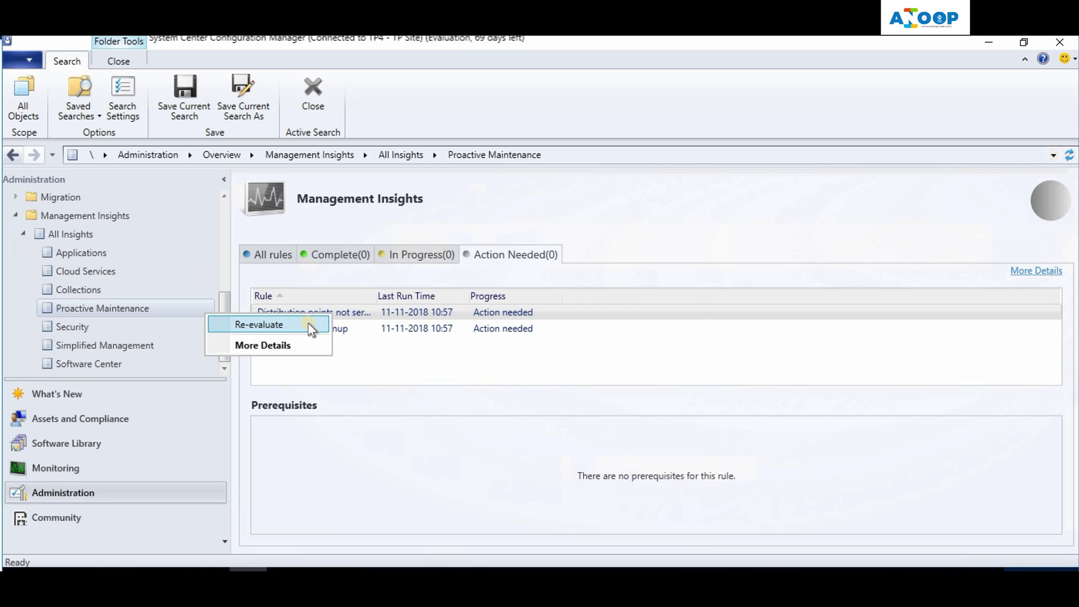
pyautogui.click(309, 324)
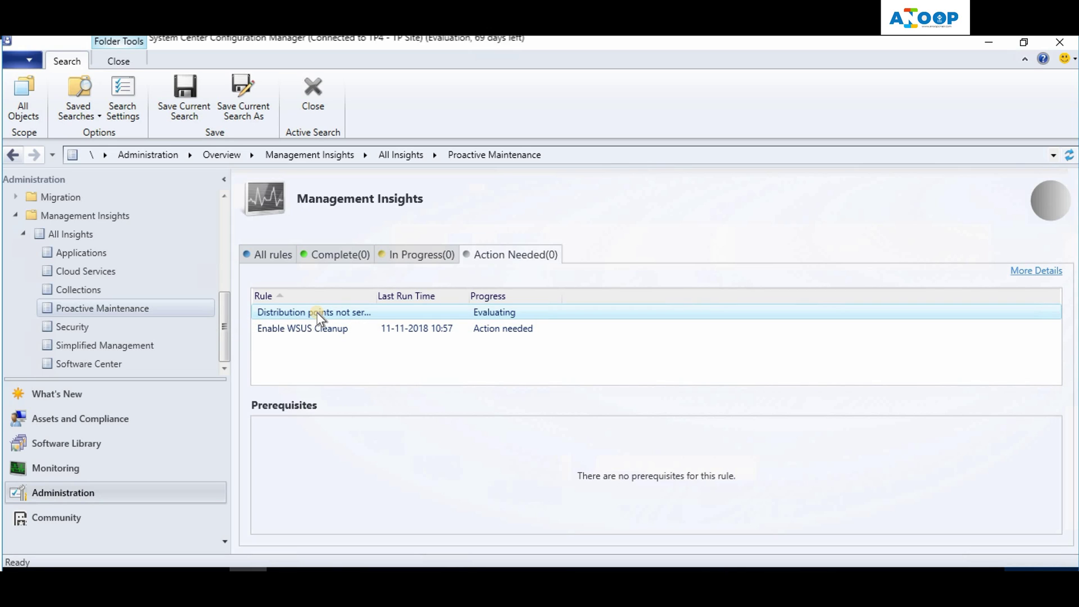
pyautogui.rightClick(316, 312)
pyautogui.click(287, 324)
# In File Explorer, open SMS_DataEngine from C:\Program Files\Microsoft Configuration Manager\Logs
pyautogui.press('super+e')
pyautogui.click(341, 128)
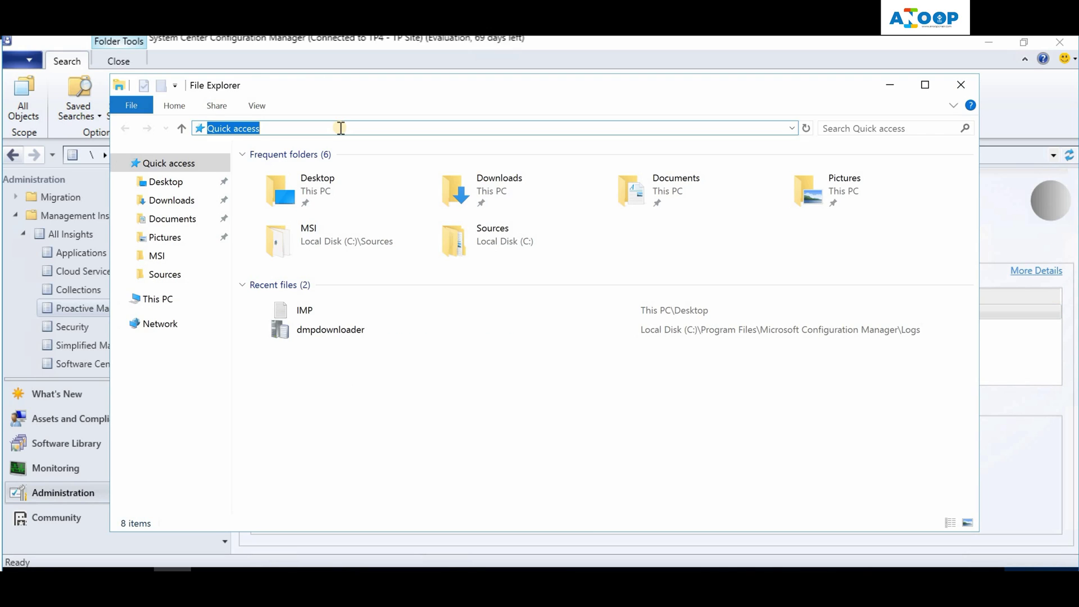
pyautogui.write('C:\\')
pyautogui.press('Return')
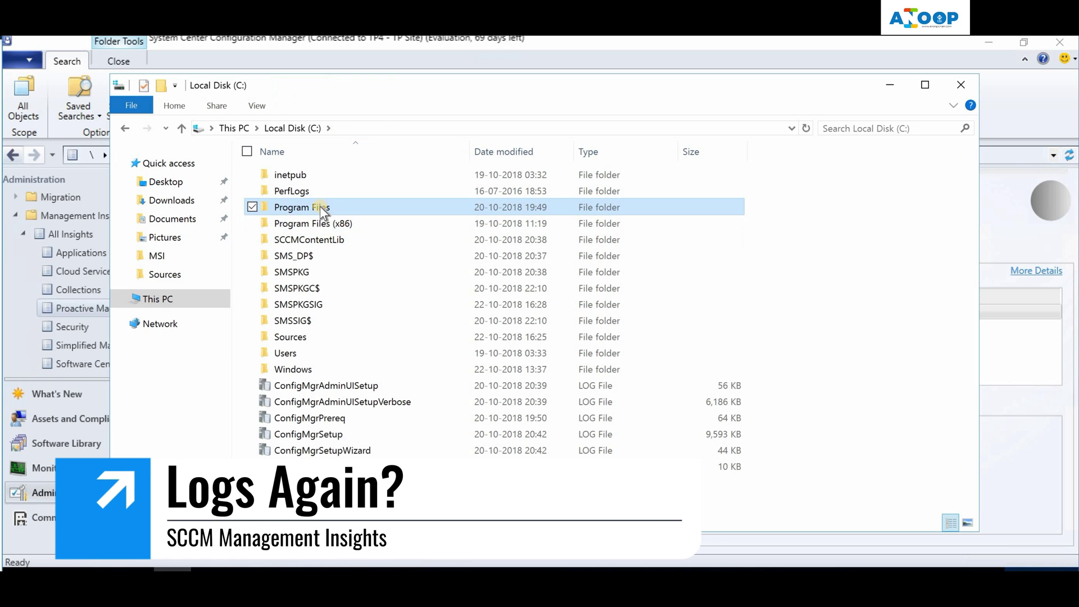
pyautogui.doubleClick(318, 207)
pyautogui.click(330, 228)
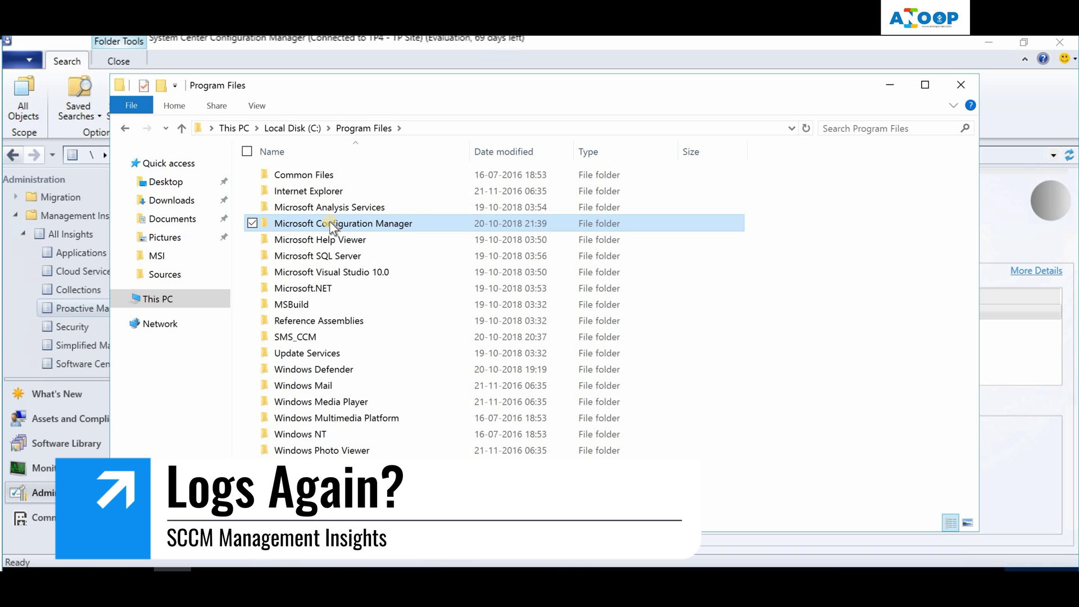
pyautogui.doubleClick(330, 223)
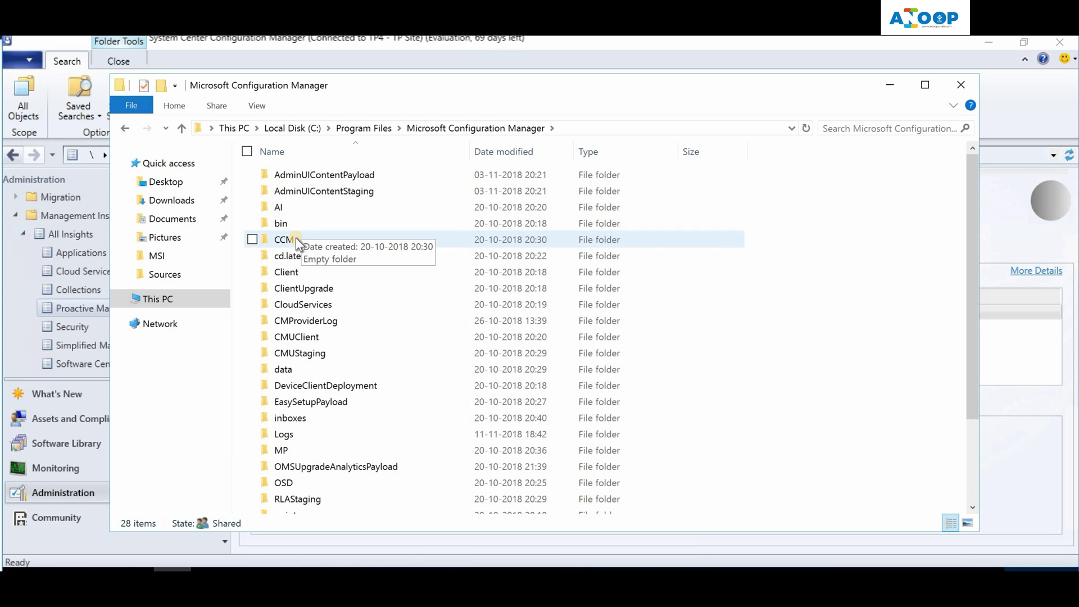
pyautogui.doubleClick(284, 434)
pyautogui.click(313, 365)
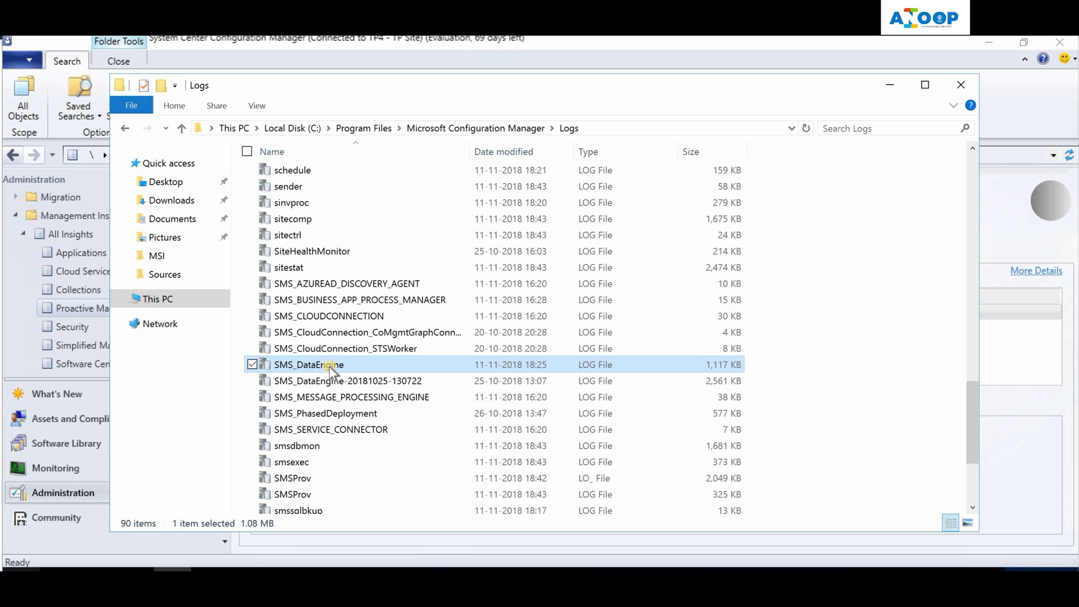
pyautogui.doubleClick(329, 366)
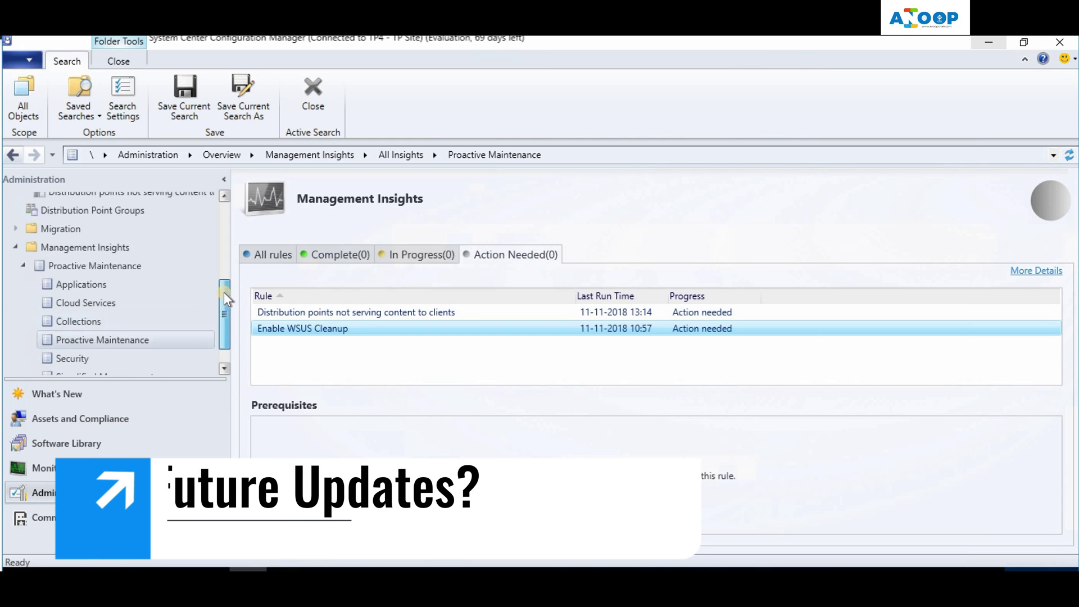
pyautogui.scroll(1, 227, 320)
pyautogui.scroll(-2, 229, 347)
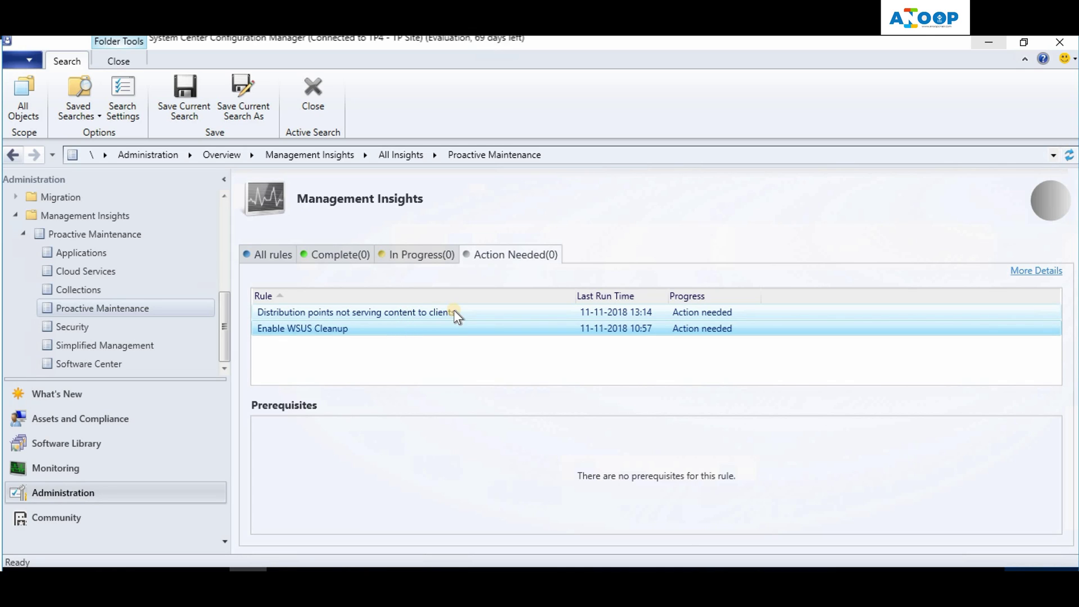
# Select the Enable WSUS Cleanup rule, then go up to the Management Insights dashboard
pyautogui.click(416, 337)
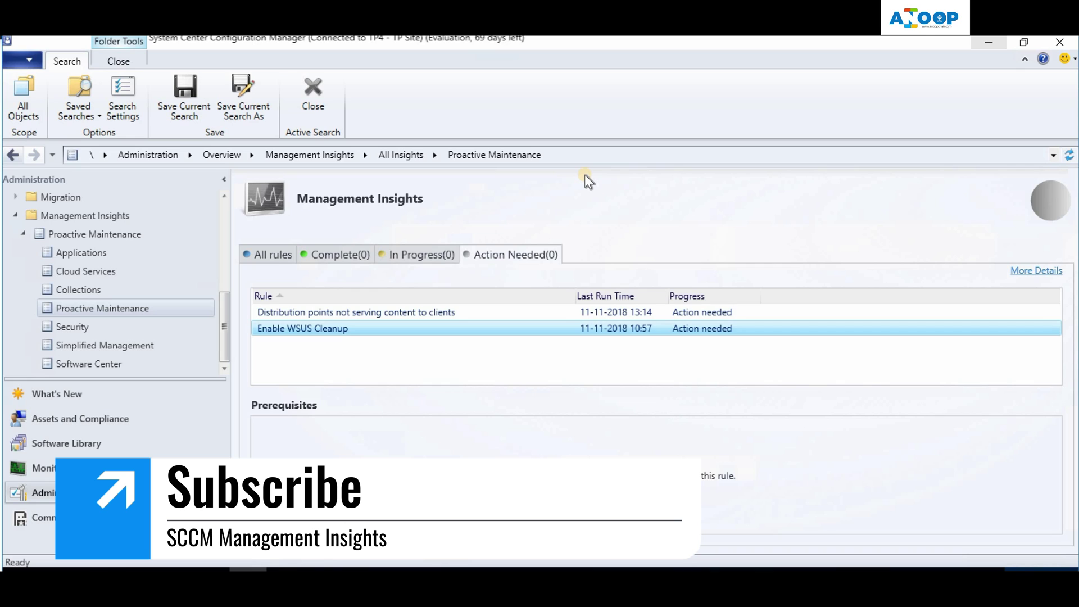
pyautogui.click(107, 216)
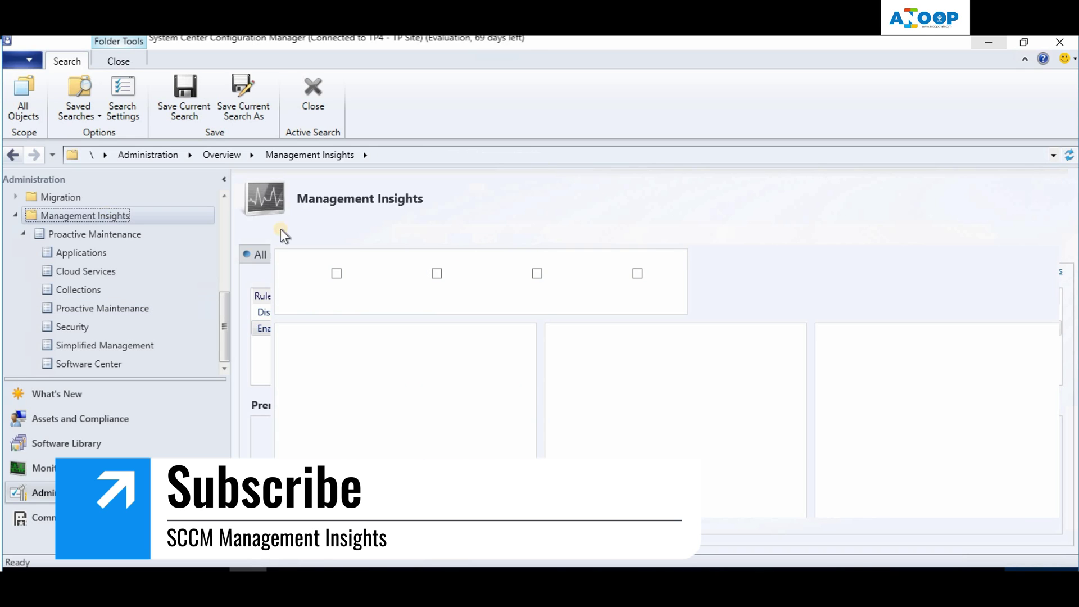